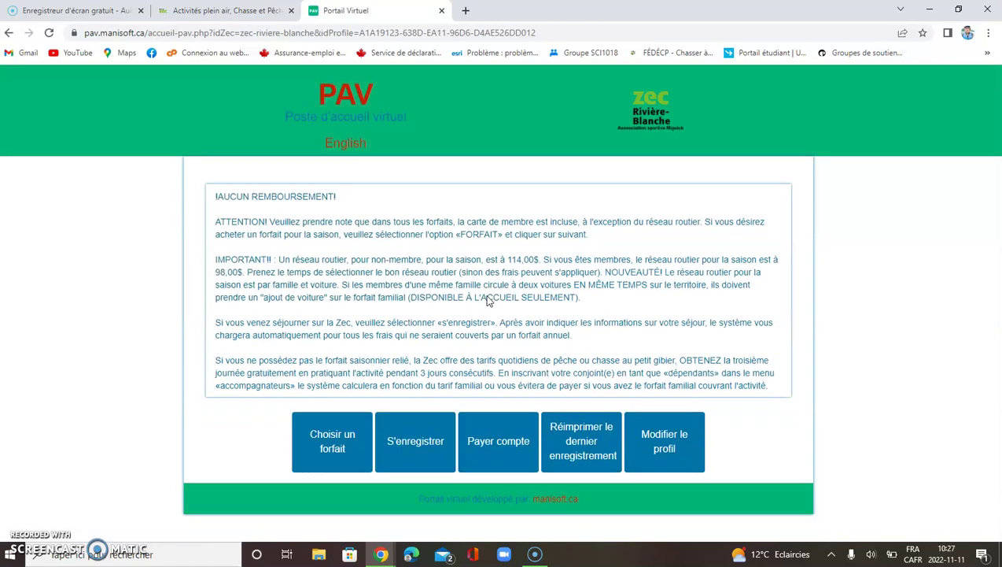
click(563, 308)
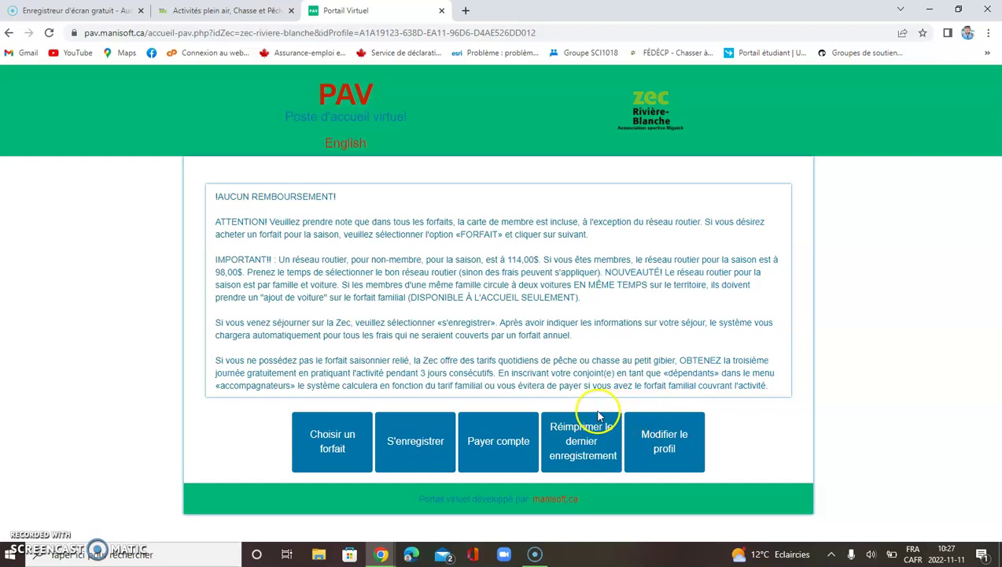
click(579, 421)
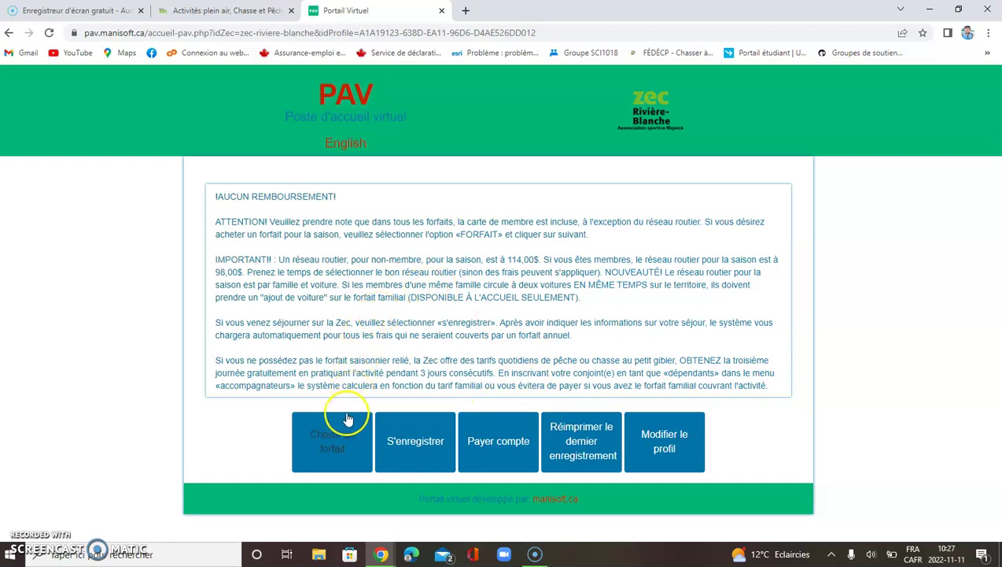
click(26, 535)
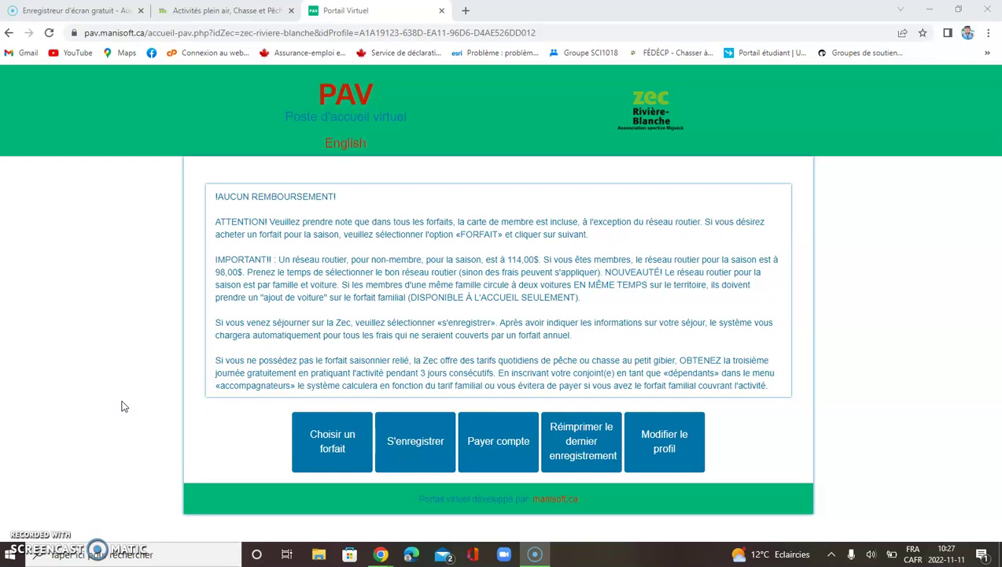
- Start a new stay registration and go through the responsible person's name, phone and e-mail fields
click(411, 444)
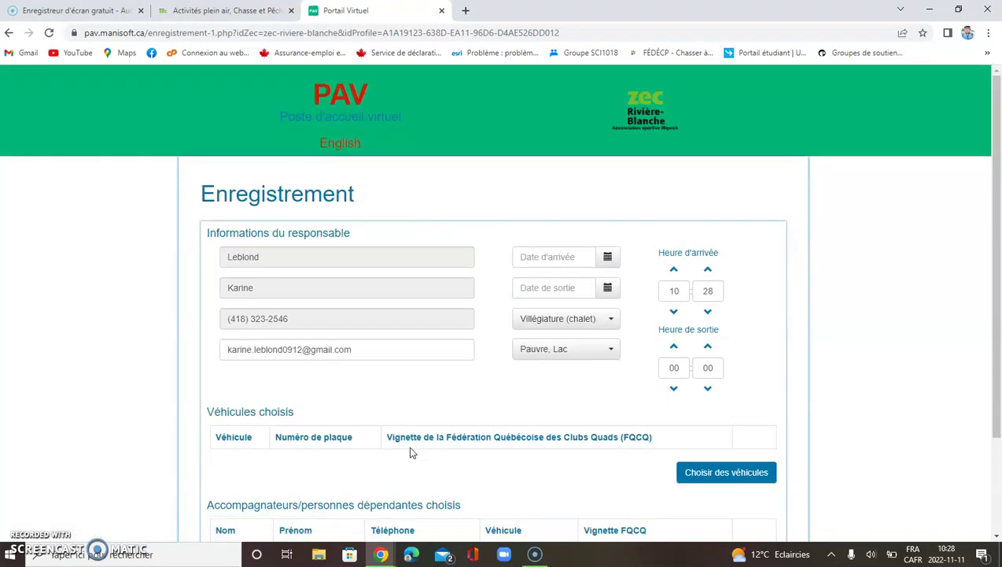
click(305, 256)
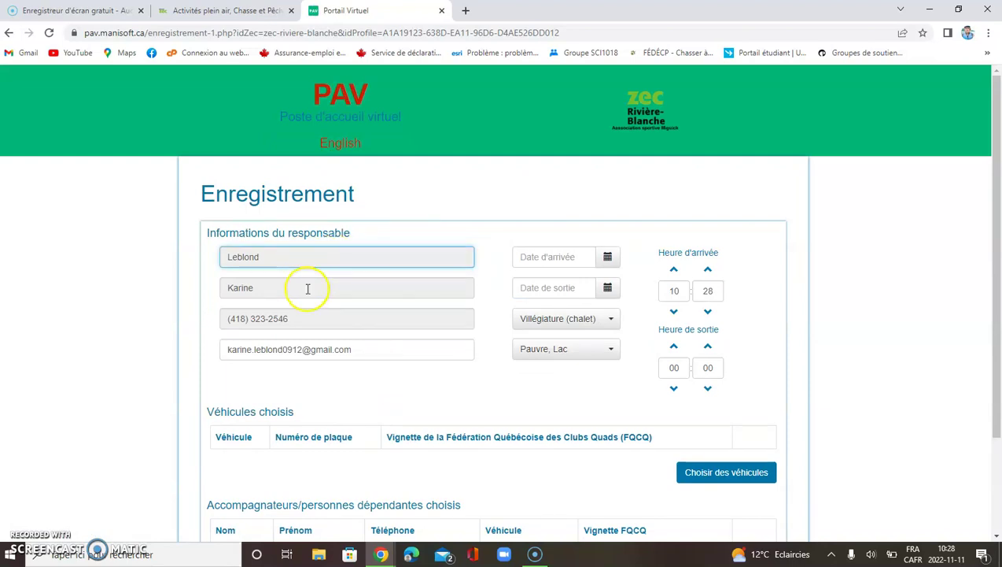
click(308, 288)
click(315, 315)
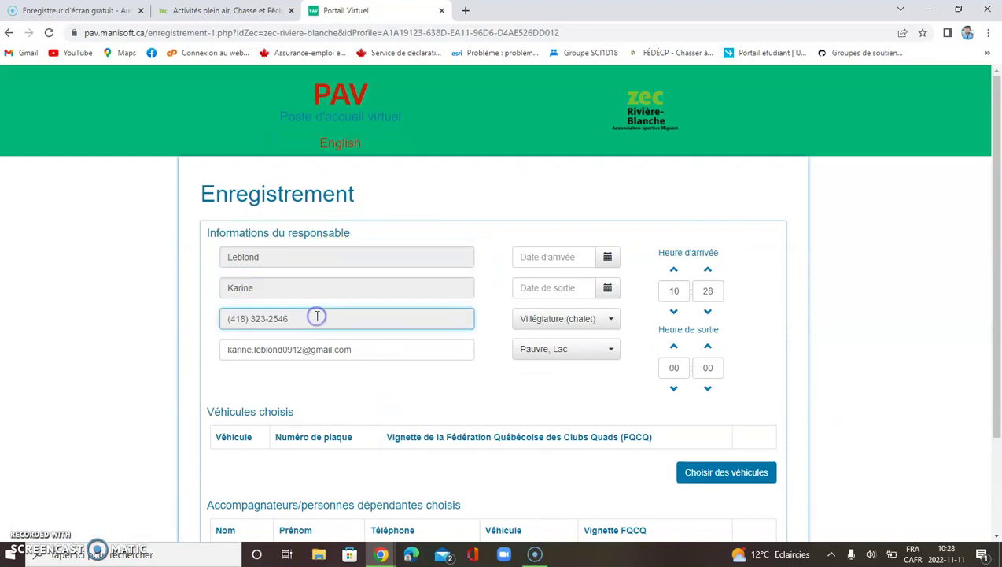
click(384, 347)
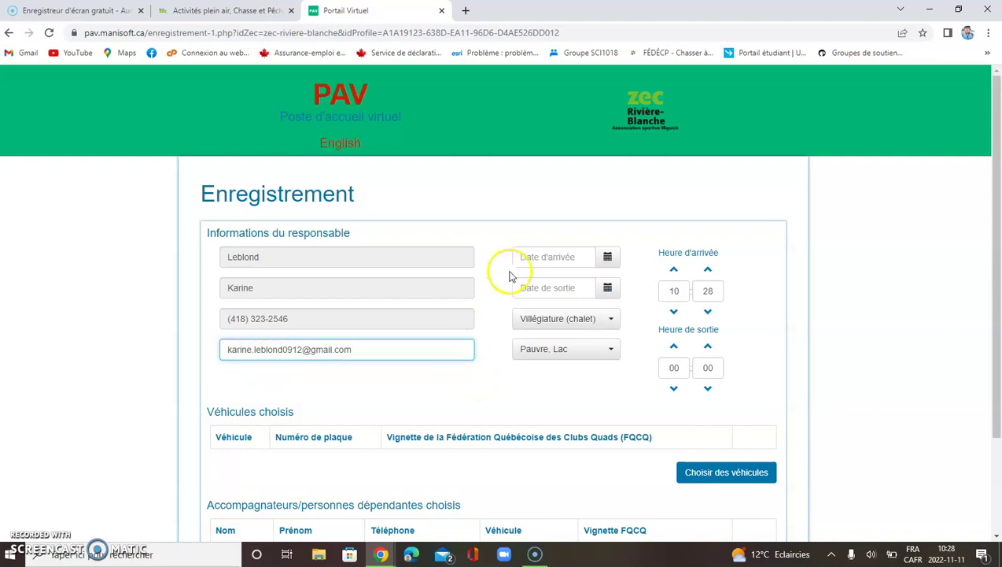
- Set the arrival date to 11/11/2022 and the arrival time to 17:00
click(610, 261)
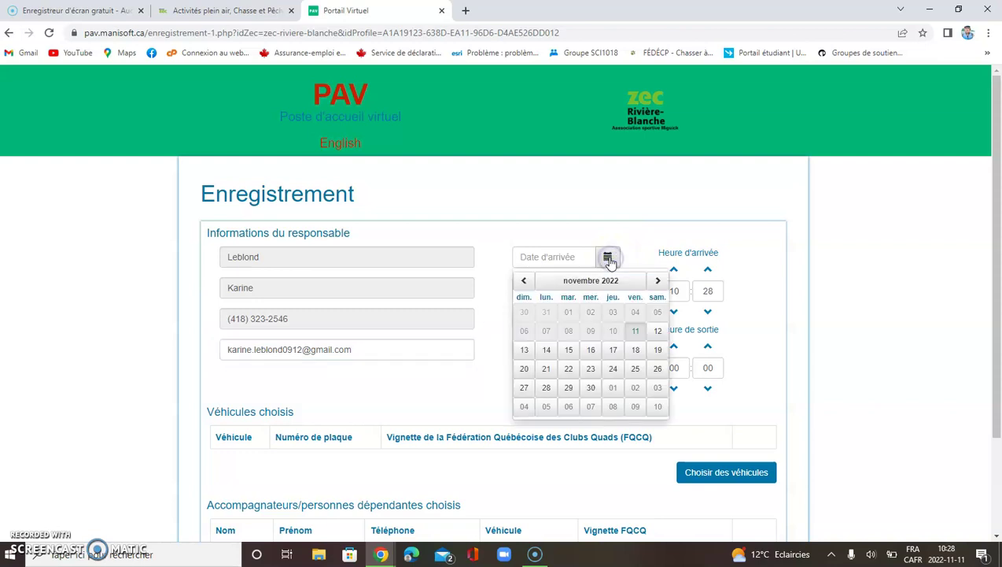
click(635, 331)
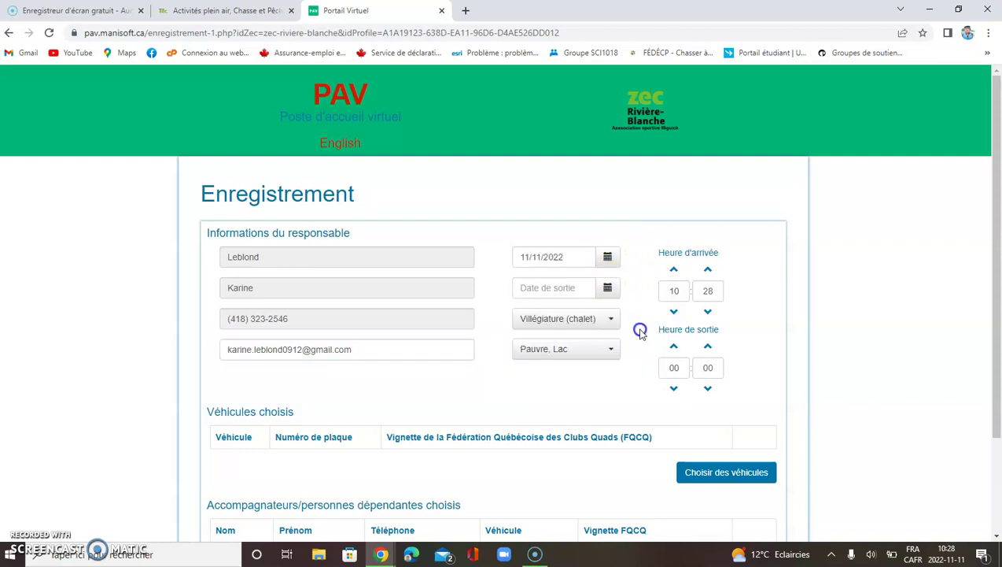
click(672, 287)
click(674, 270)
click(674, 269)
click(673, 269)
click(674, 269)
click(673, 269)
double_click(681, 290)
key(BackSpace)
text(17)
double_click(708, 290)
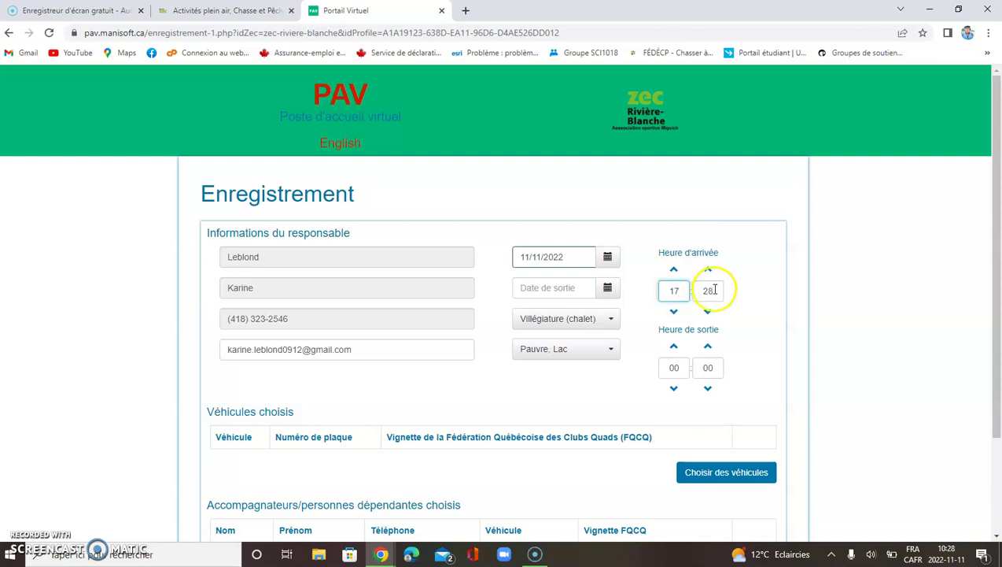
key(BackSpace)
text(00)
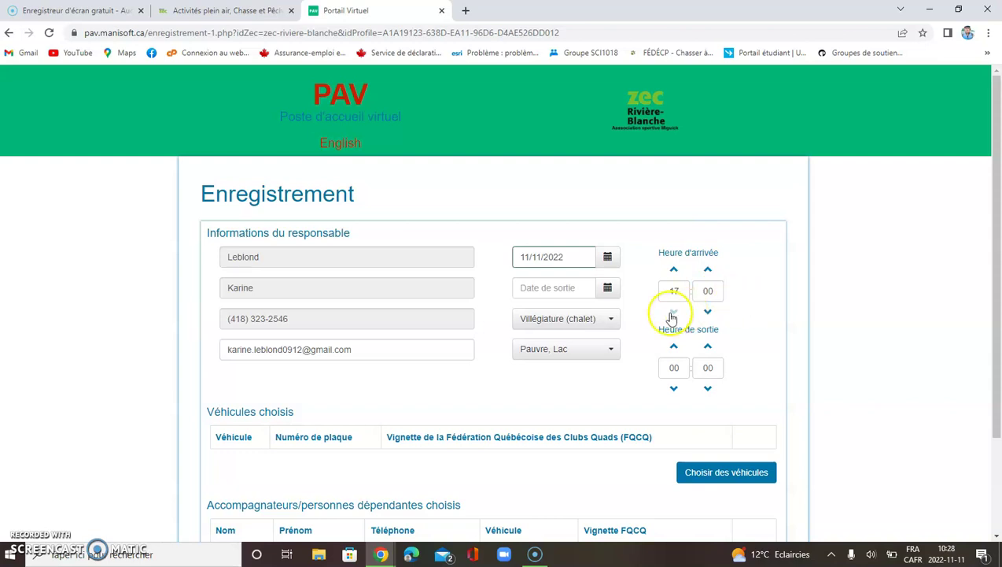
- Set the departure date of the stay to 14/11/2022
click(609, 289)
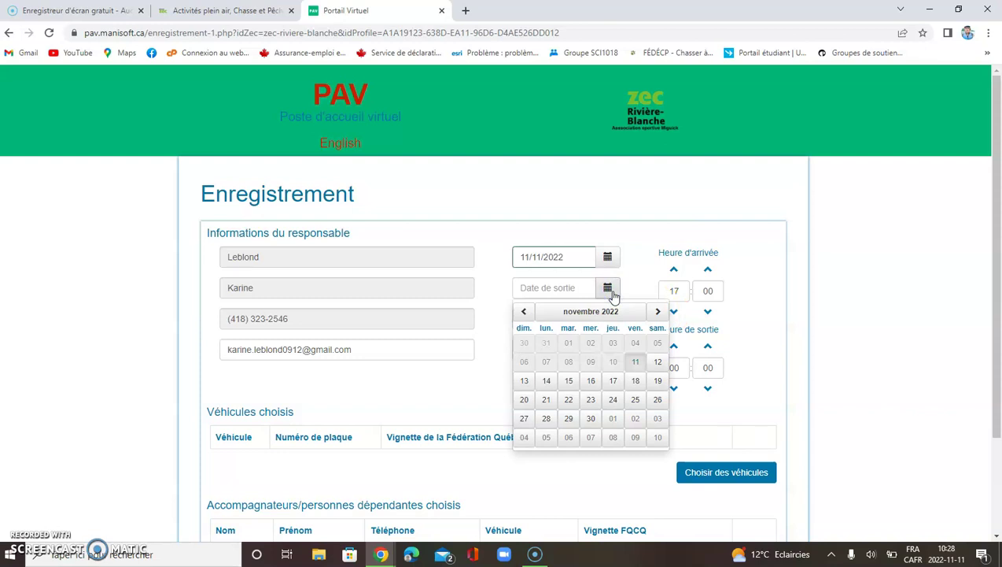
click(548, 382)
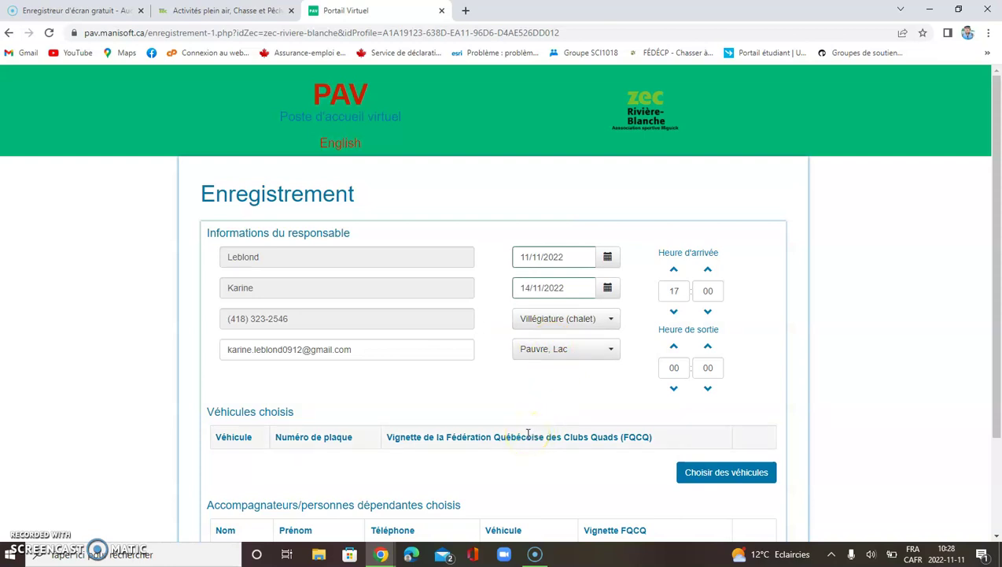
- Try O'Neil, Lac and Renard, lac du as the place of stay and set it back to Pauvre, Lac
click(564, 360)
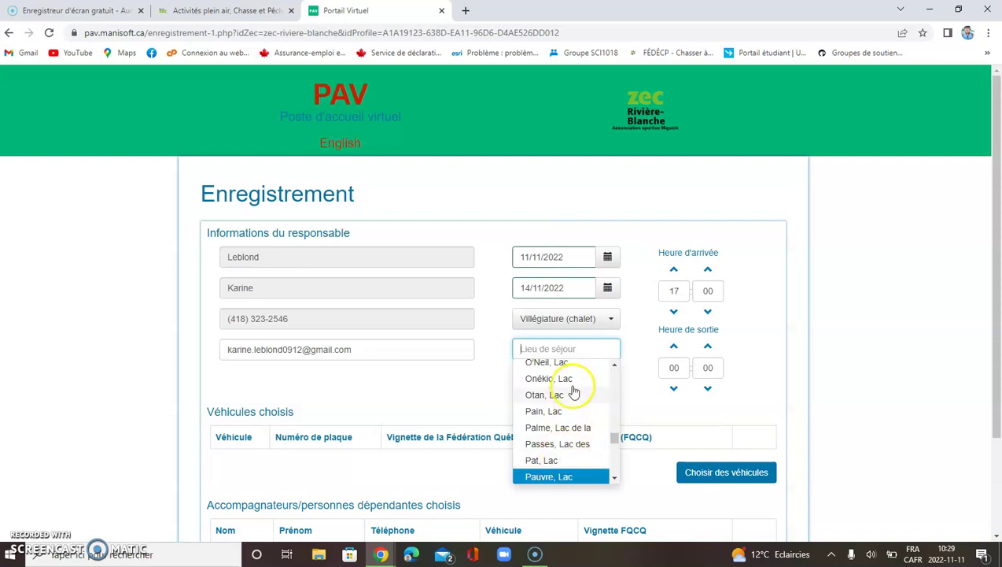
click(564, 363)
click(583, 349)
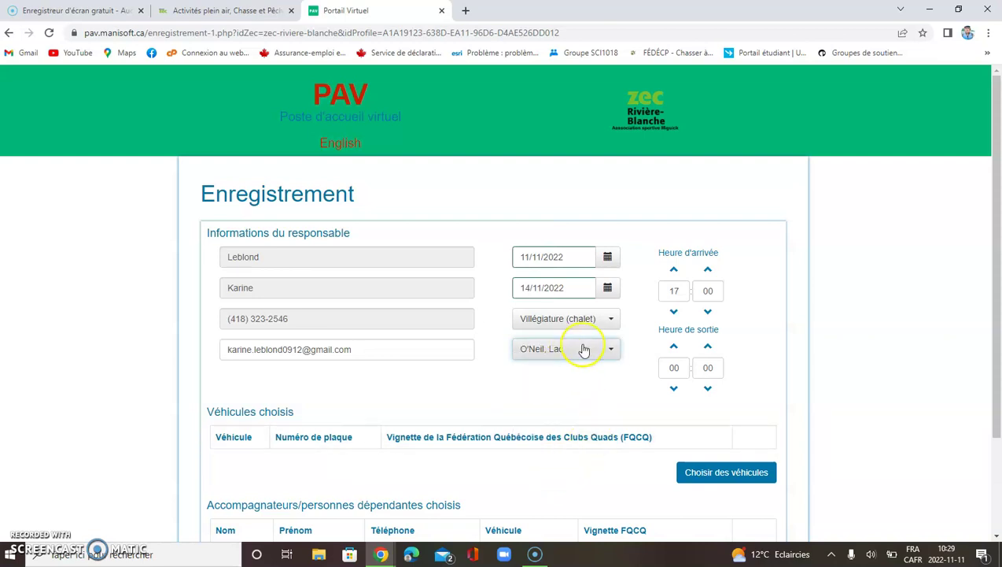
scroll(563, 477, down, 3)
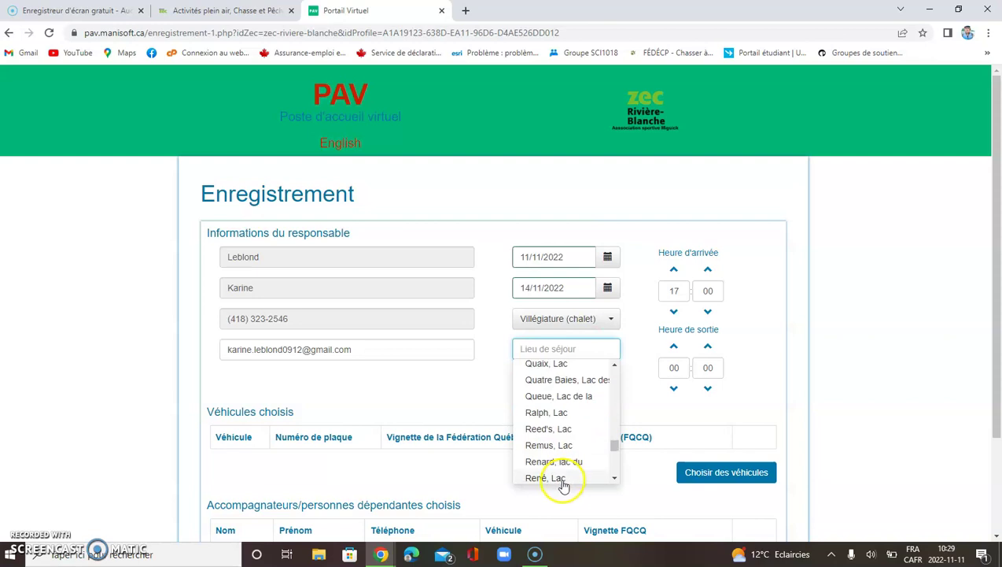
click(566, 462)
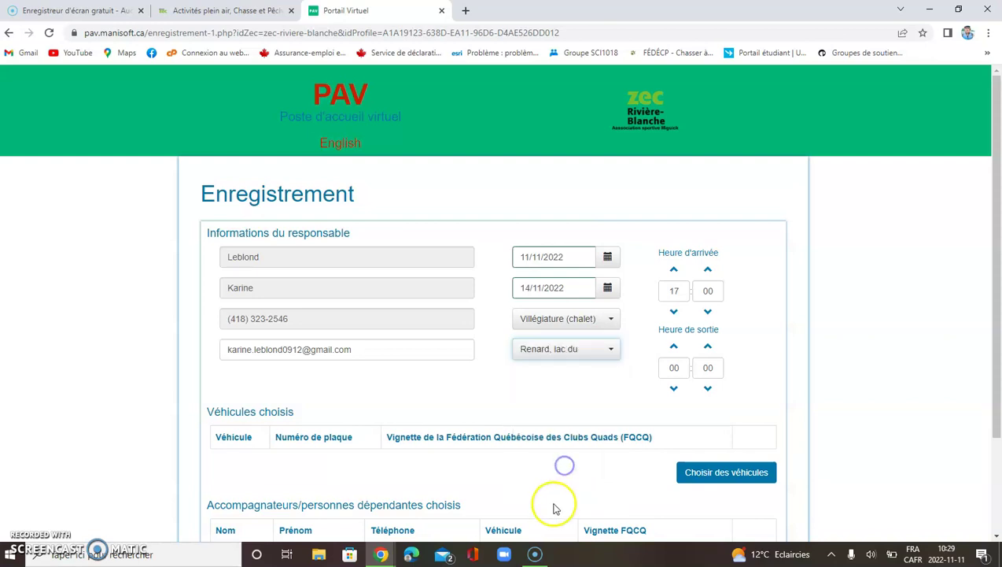
click(603, 349)
scroll(568, 440, up, 1)
scroll(568, 441, up, 4)
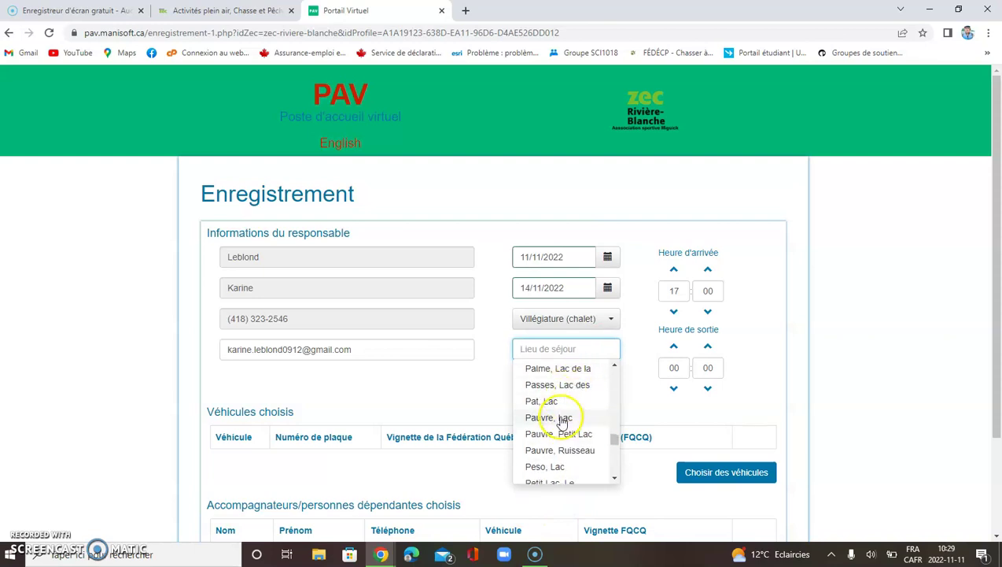
click(564, 417)
- Add the saved Toyota Rav 4 to the vehicles chosen for the stay
scroll(472, 409, down, 2)
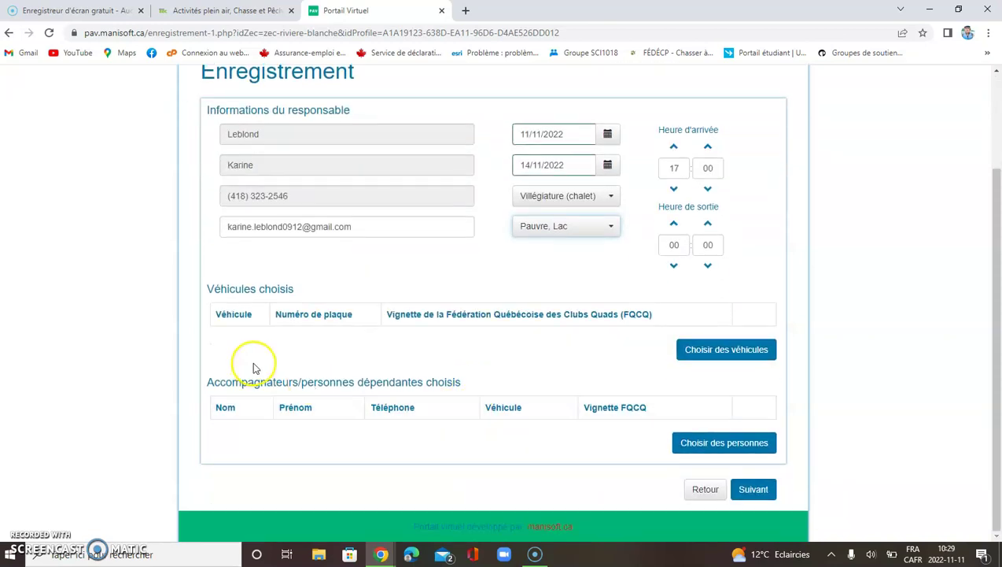
click(748, 356)
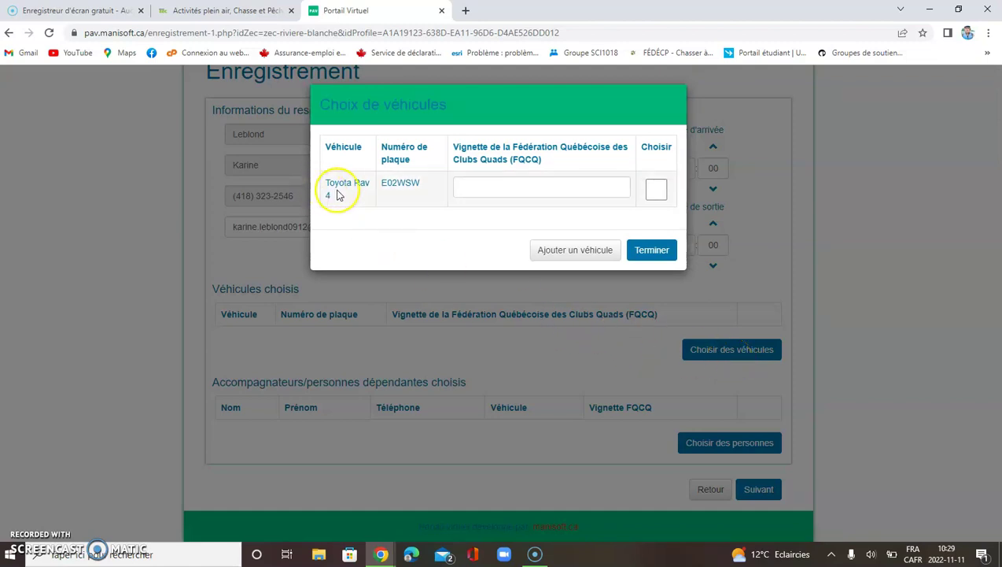
click(656, 189)
click(659, 252)
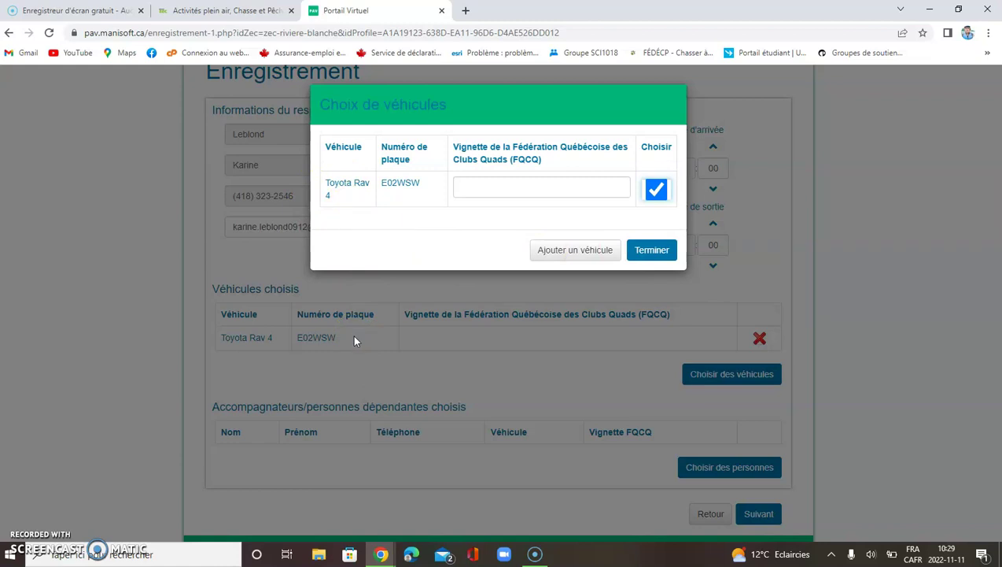
- Examine the vehicle and plate number fields of the new-vehicle form and cancel it
click(577, 252)
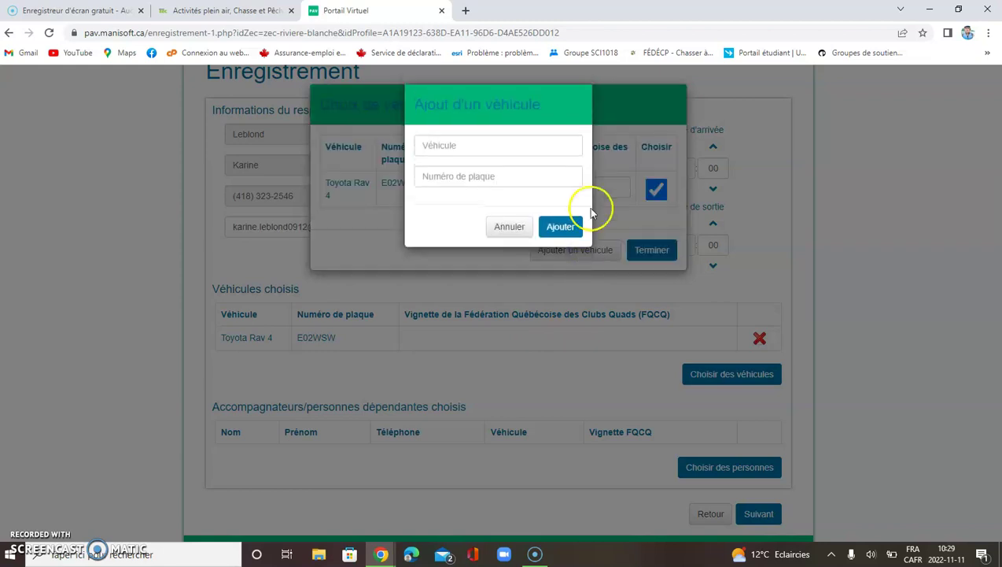
click(549, 144)
click(505, 178)
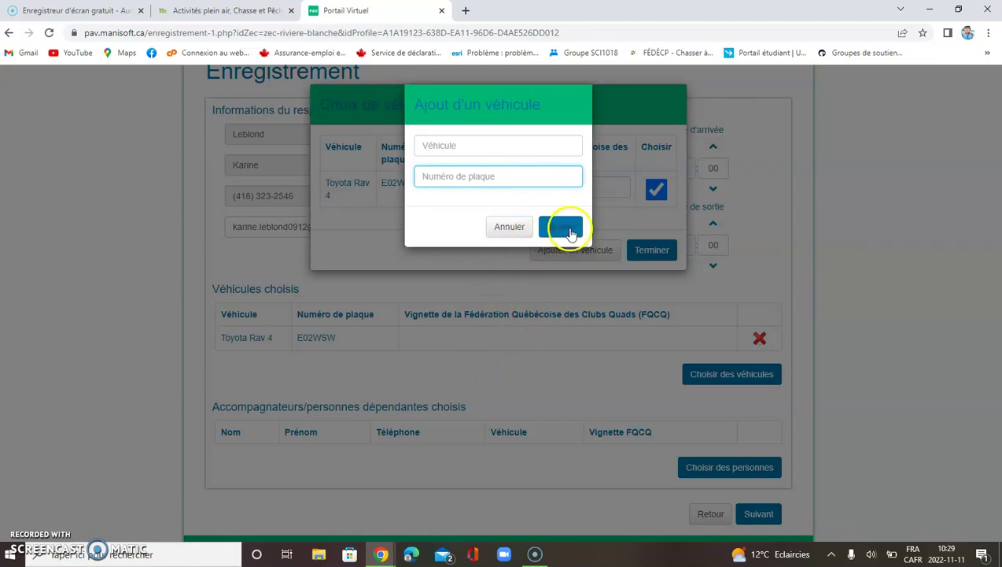
click(520, 234)
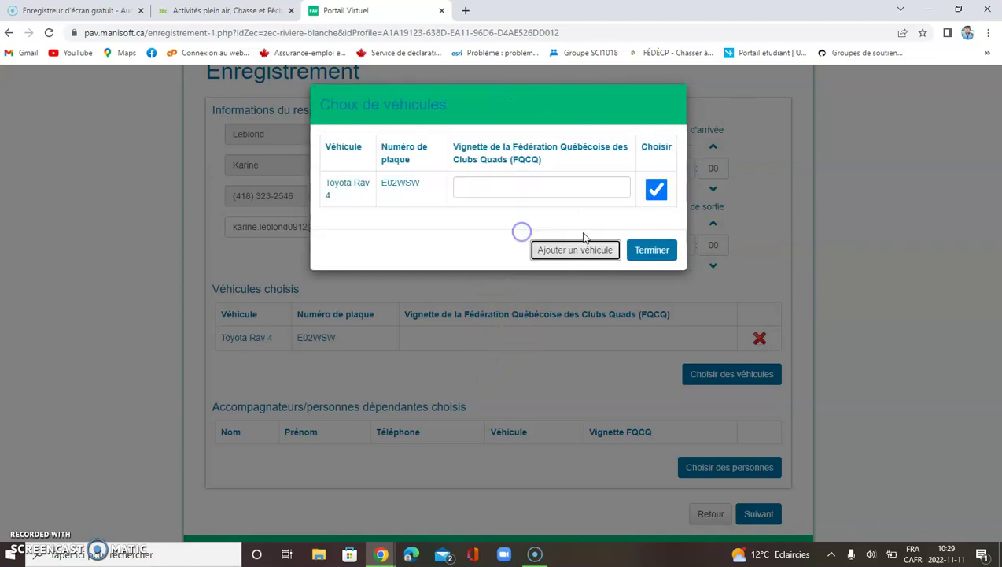
- Finish the vehicle selection and open the list of saved companions in the choice of persons
click(650, 251)
scroll(530, 396, down, 1)
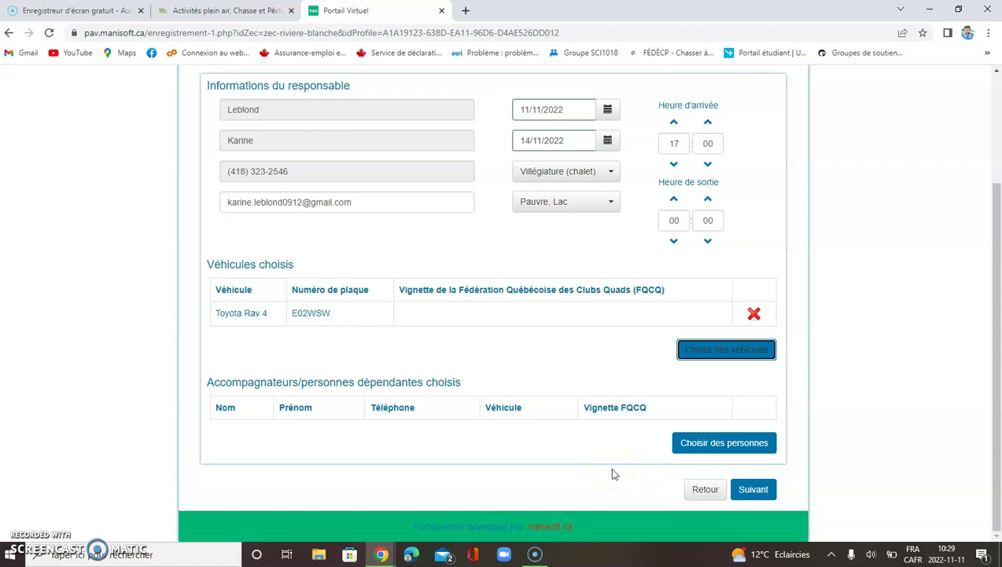
click(746, 444)
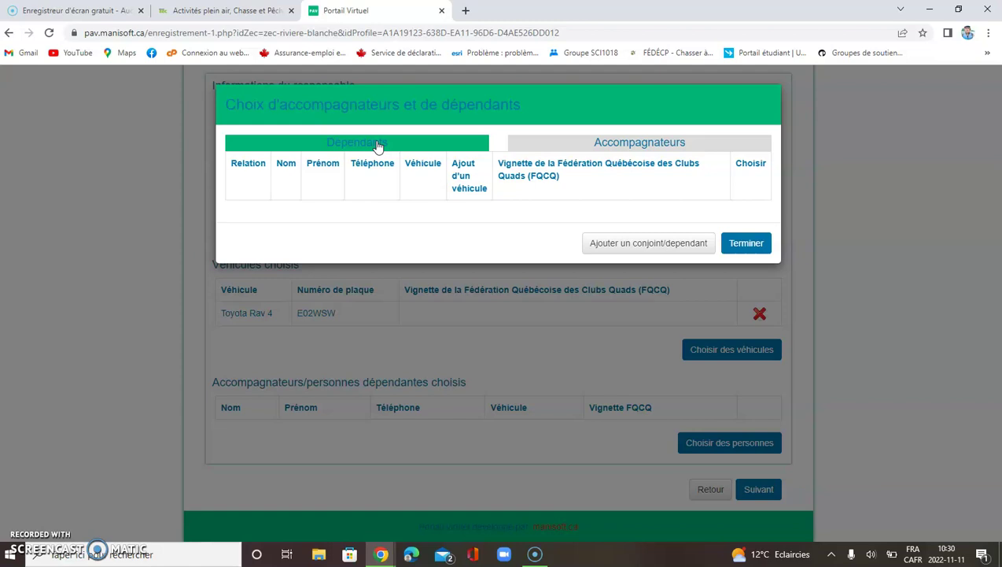
click(653, 146)
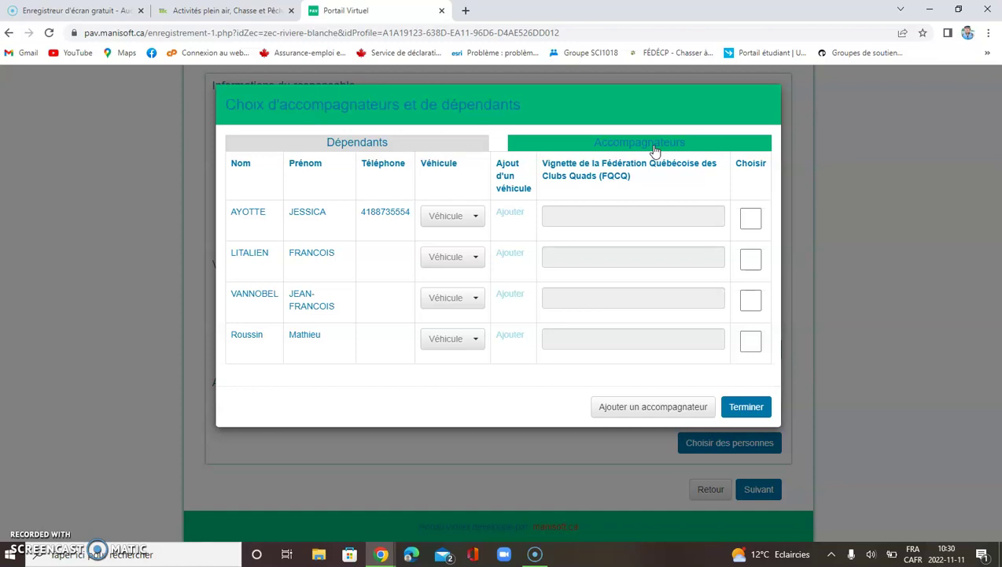
- Try selecting the first and third companions in the list and clear both selections
click(751, 220)
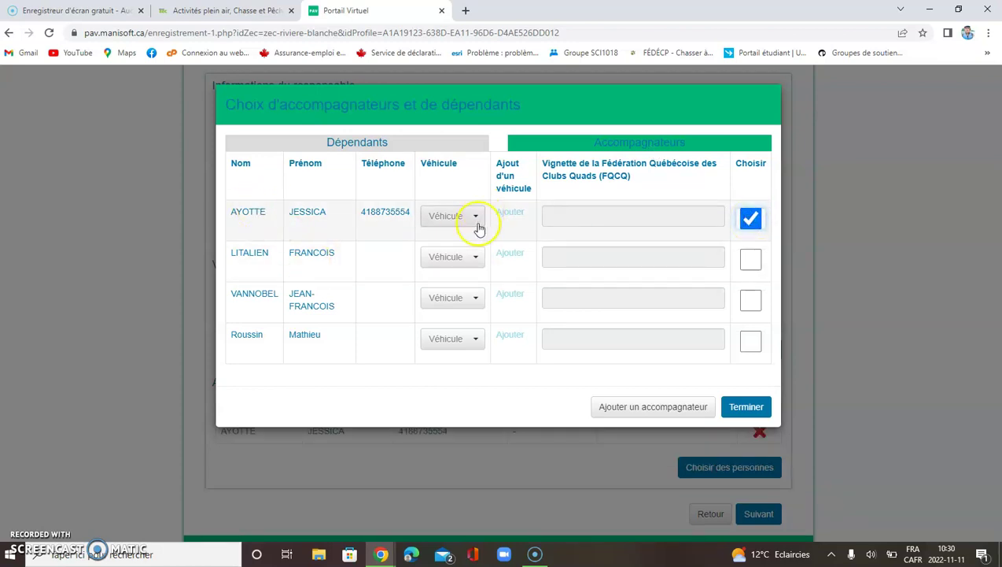
click(751, 300)
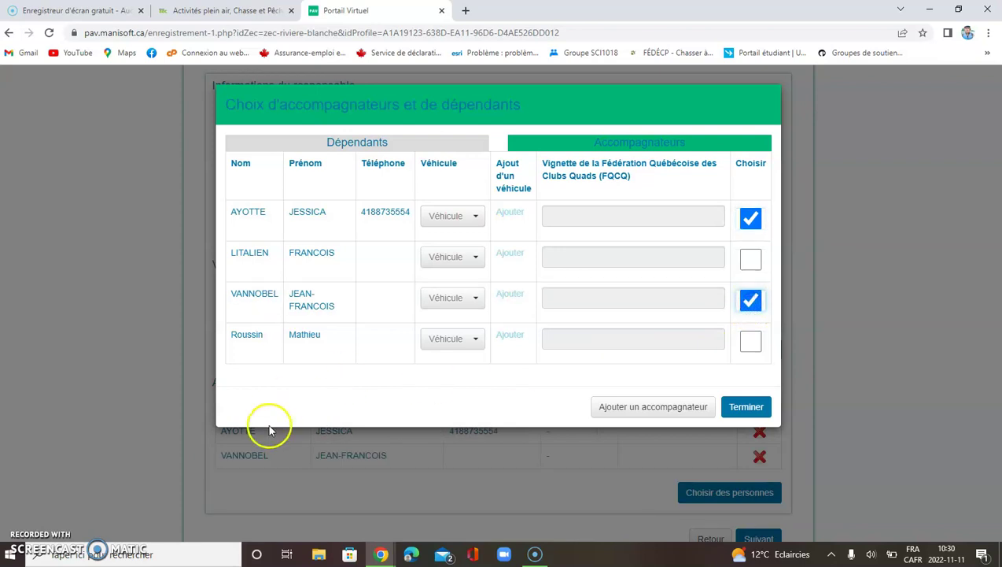
click(749, 301)
click(749, 220)
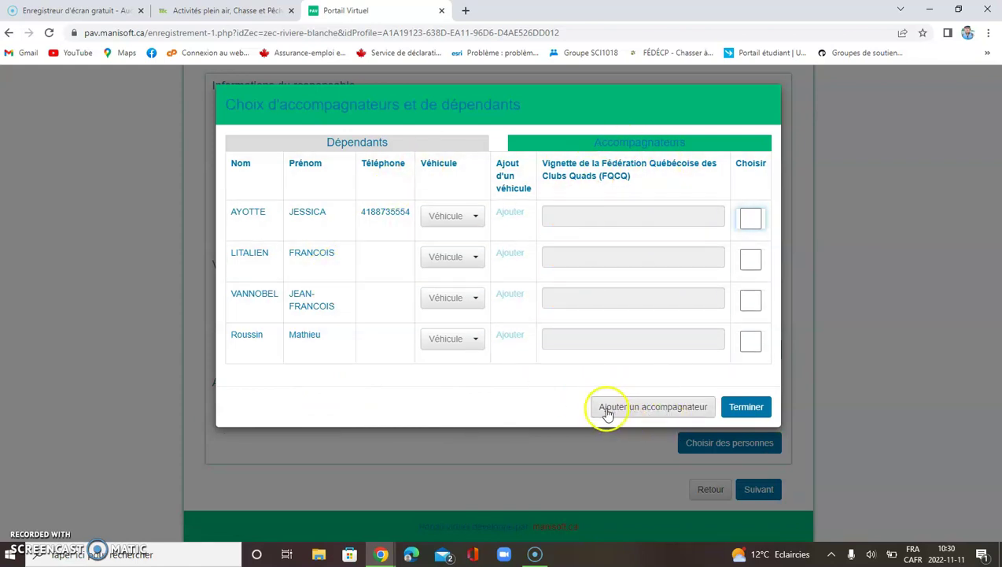
- Examine the fields of the form for adding a companion and cancel it
click(671, 410)
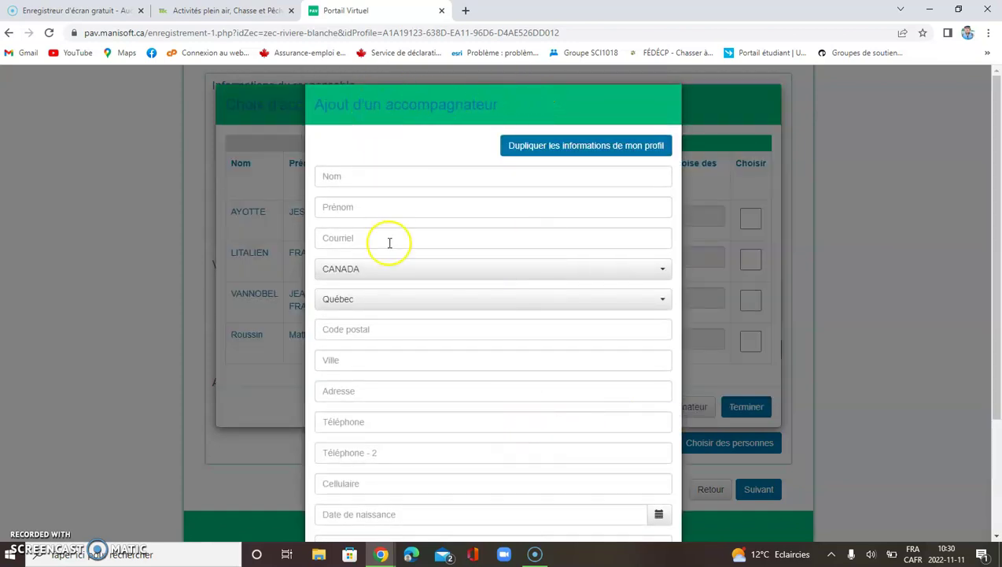
scroll(390, 342, down, 3)
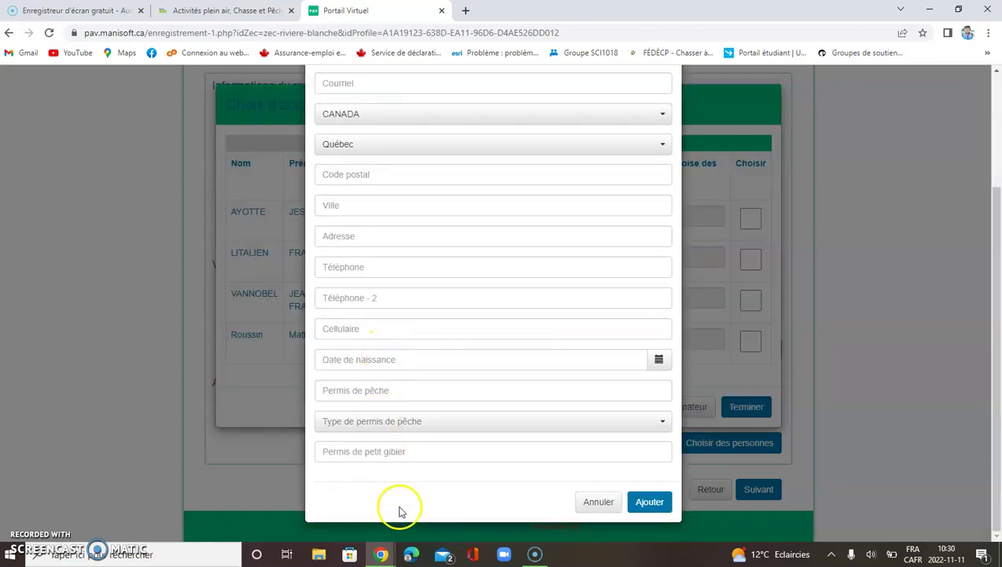
click(598, 501)
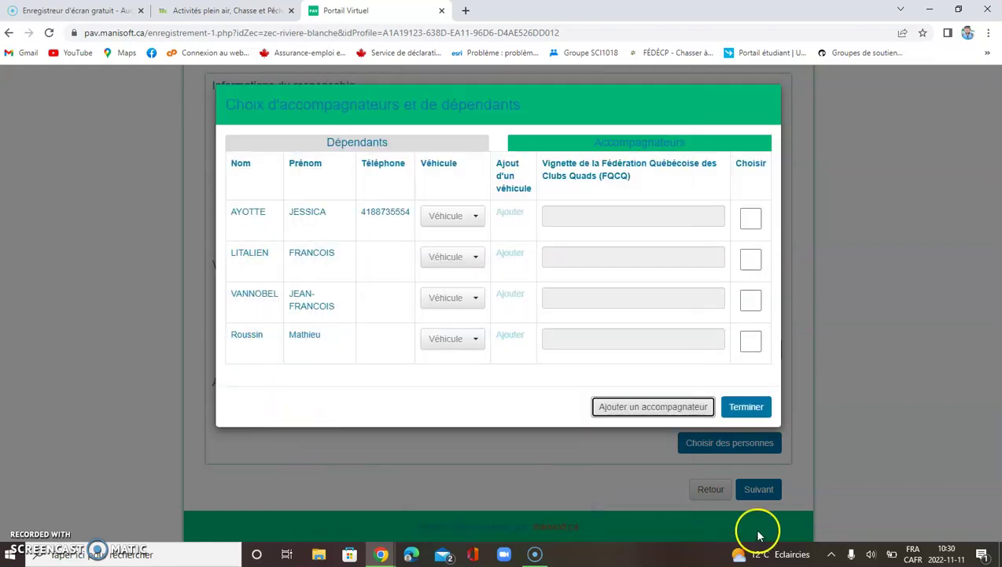
- Finish the choice of persons without any companion and continue to the activity page of the registration
click(754, 410)
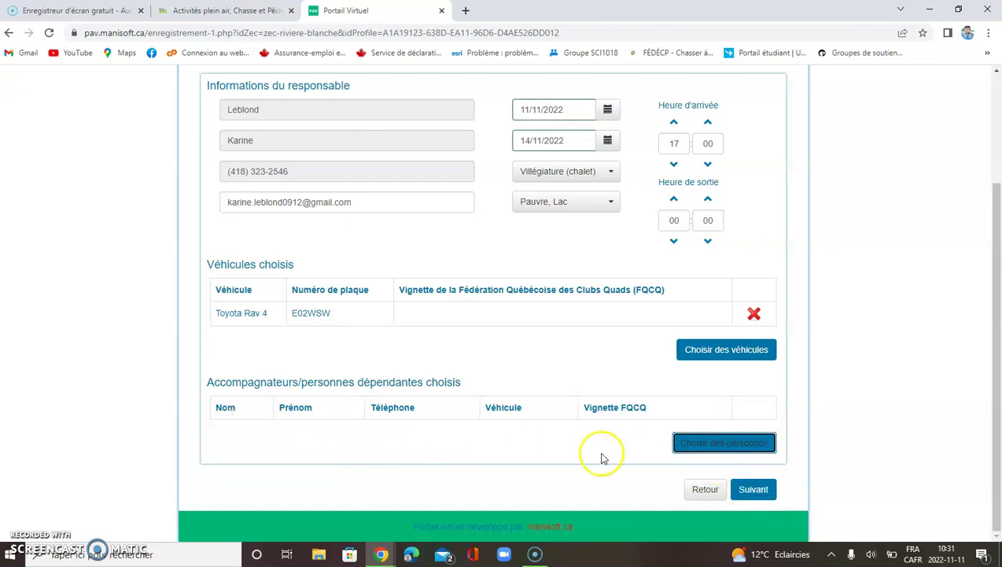
click(754, 491)
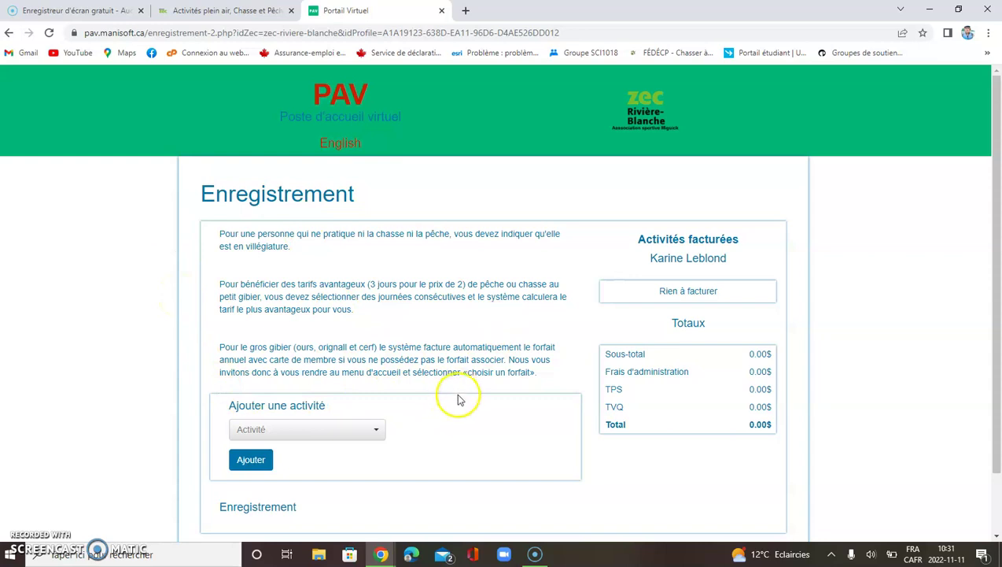
- Add the Villégiature activity to the registration
scroll(473, 421, down, 2)
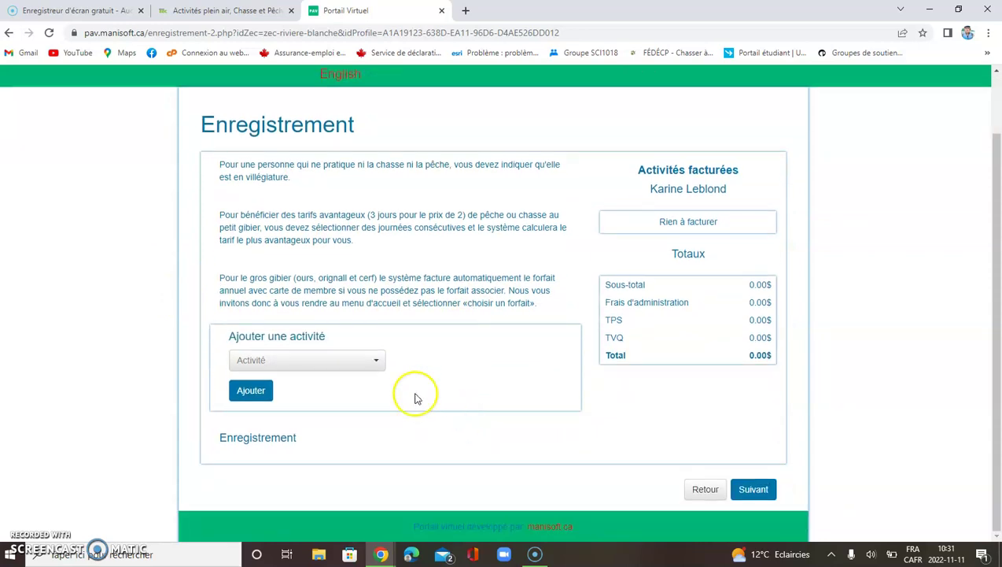
click(381, 361)
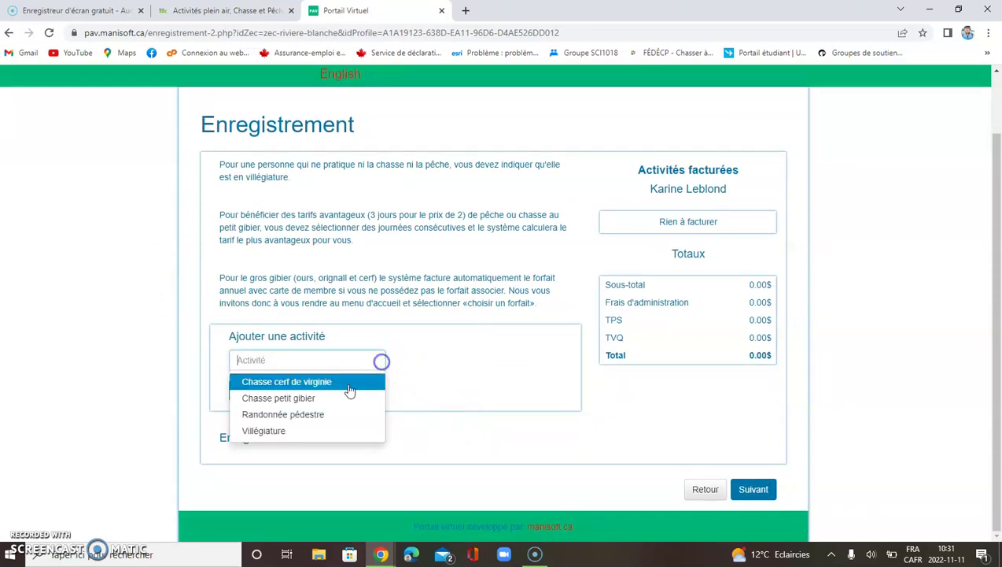
click(286, 430)
click(246, 397)
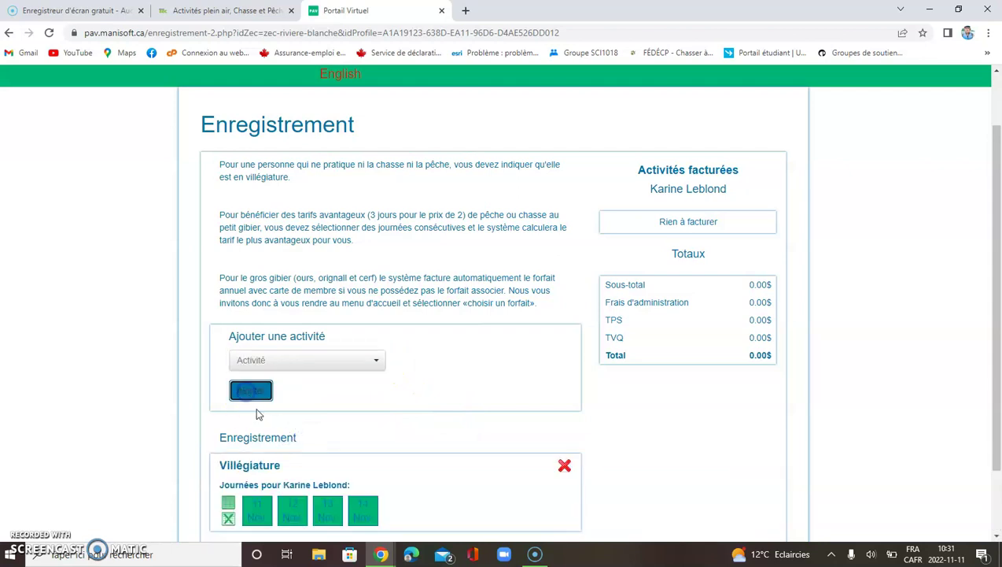
- Add the Chasse cerf de virginie activity with Cerf as the game to the registration
scroll(477, 496, down, 2)
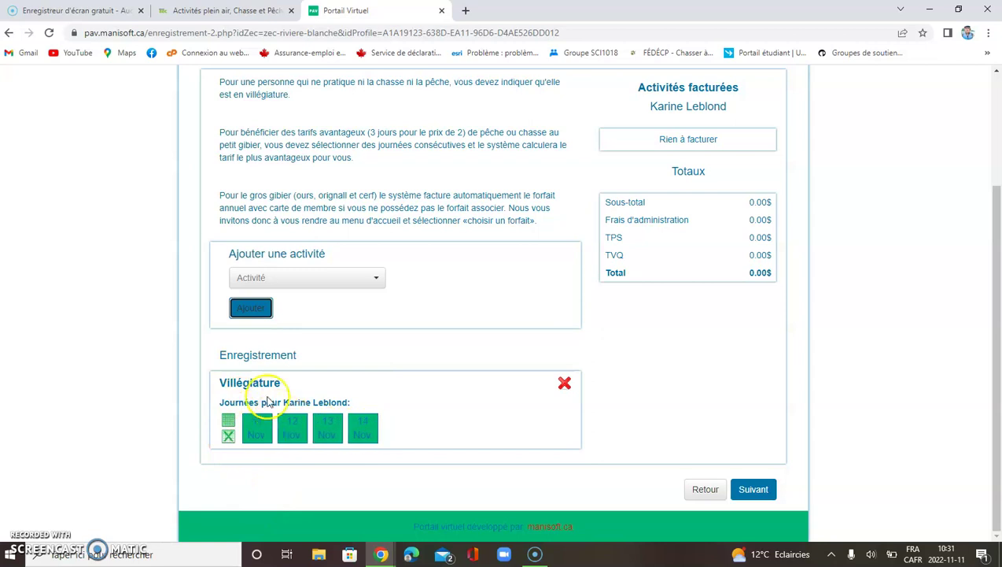
click(380, 280)
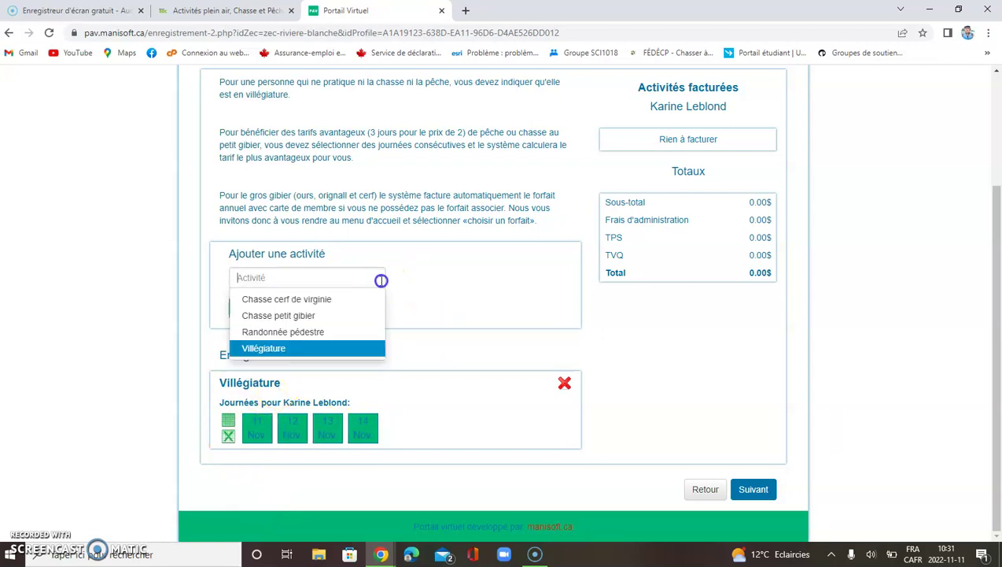
click(284, 305)
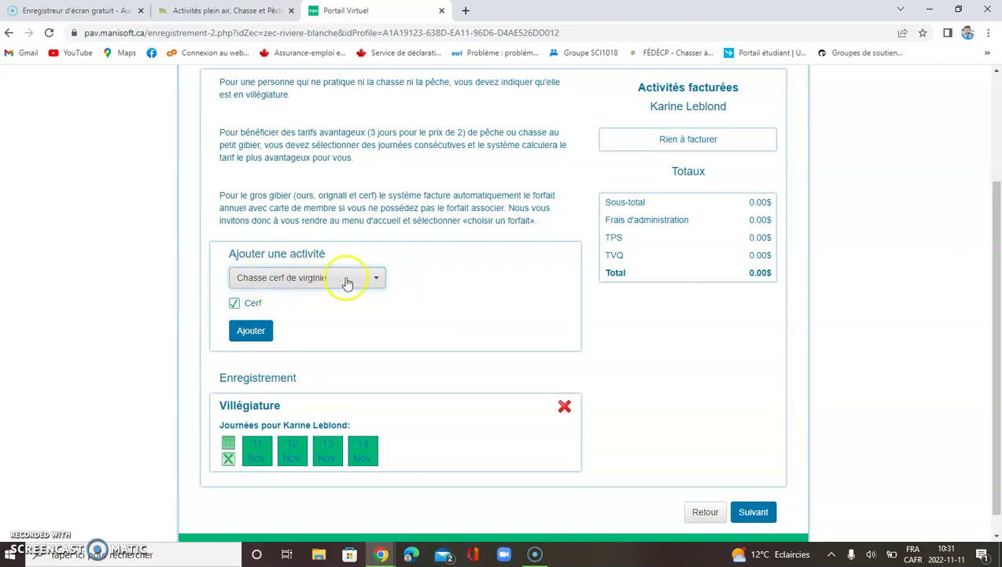
click(253, 330)
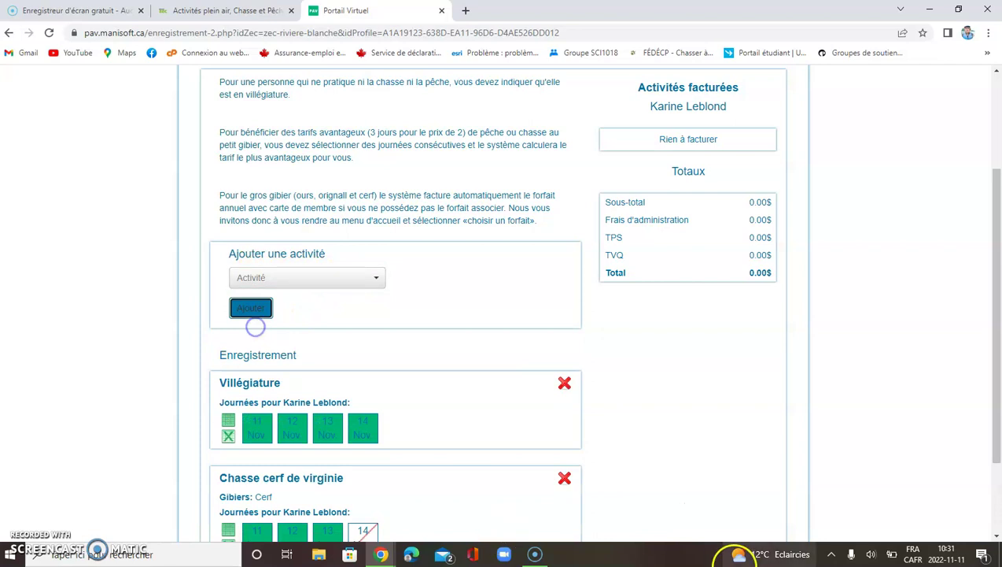
- Try toggling the 11, 12 and 13 November days of the Chasse cerf de virginie activity and delete that activity
scroll(688, 470, down, 3)
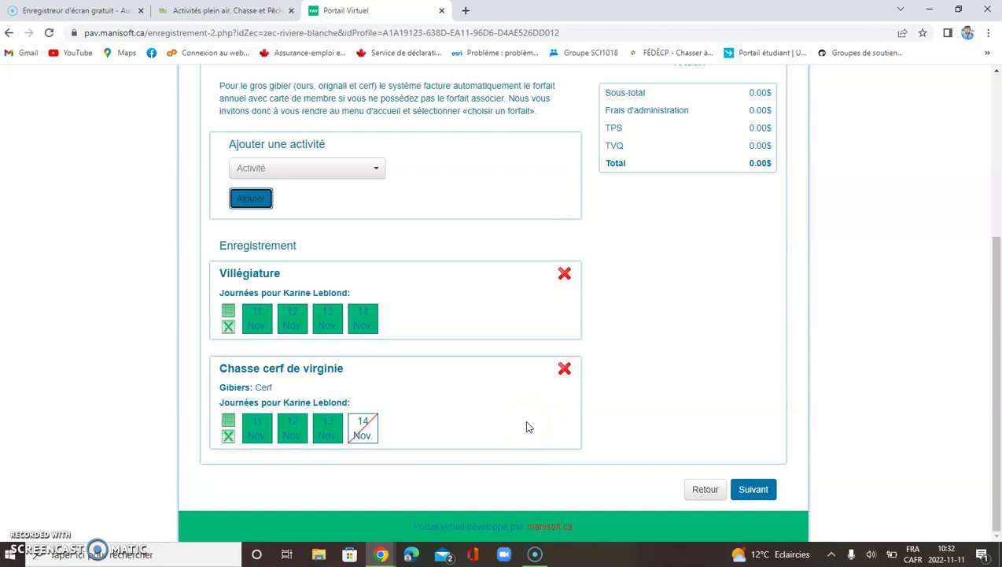
click(255, 433)
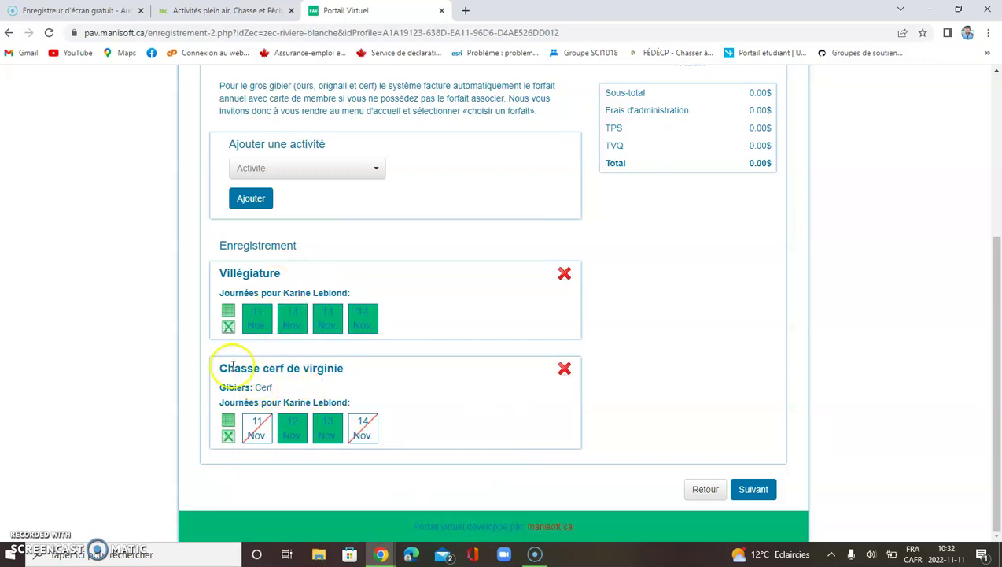
click(294, 425)
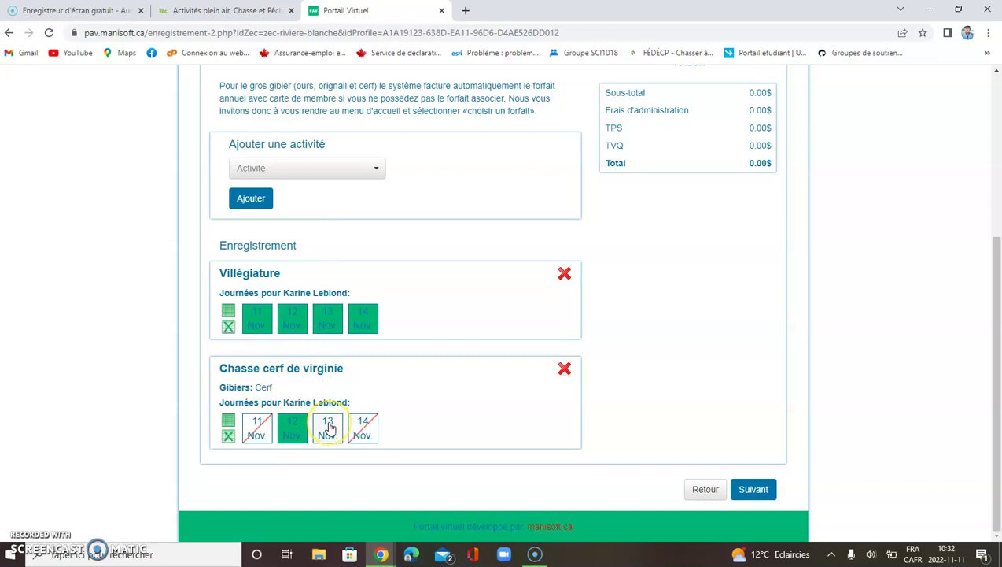
click(261, 428)
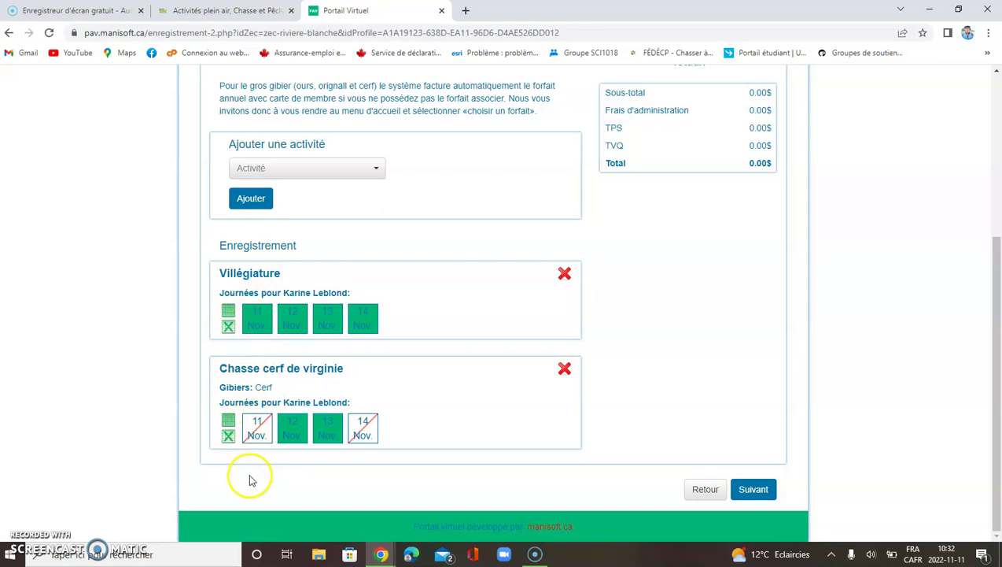
click(292, 427)
click(341, 427)
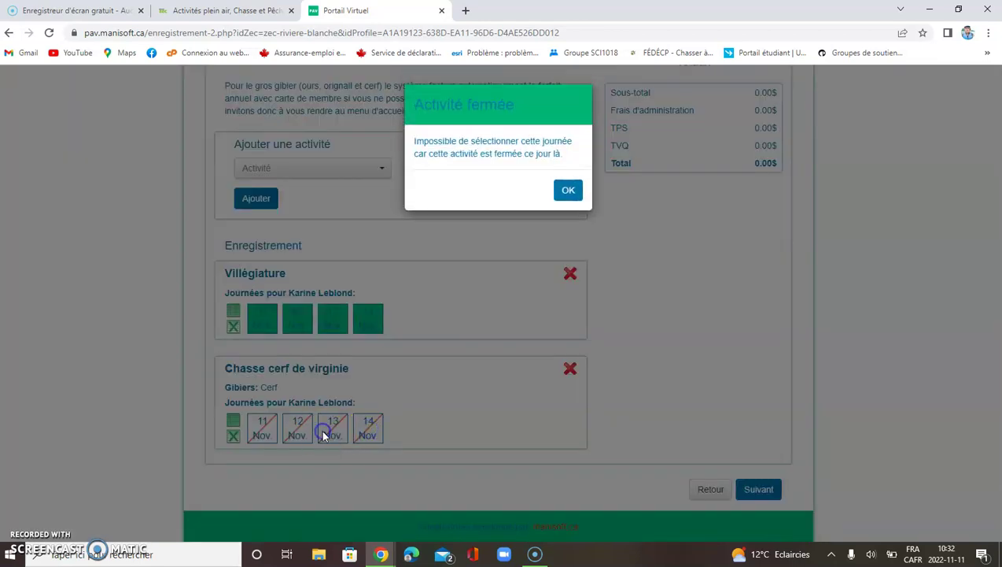
click(568, 189)
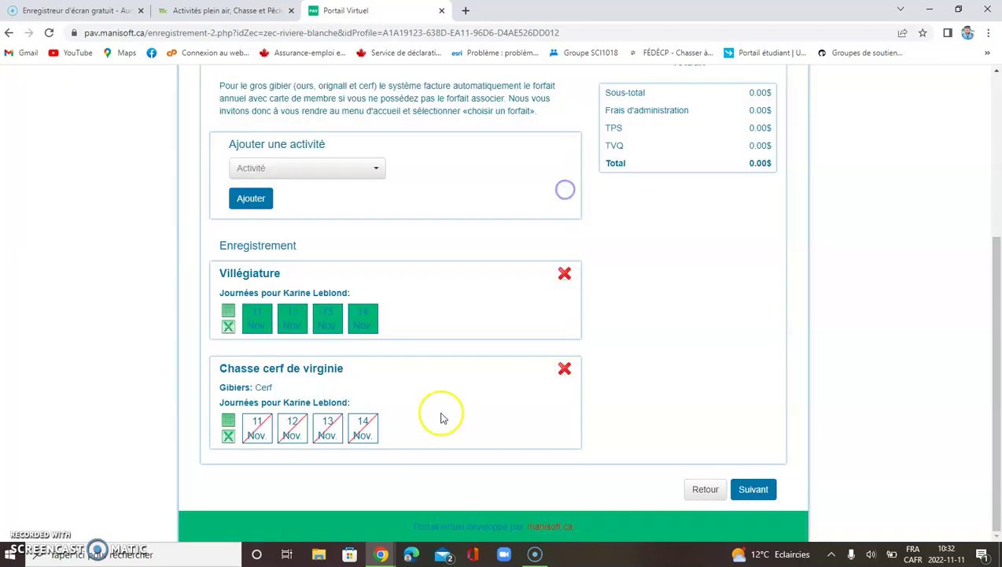
click(292, 427)
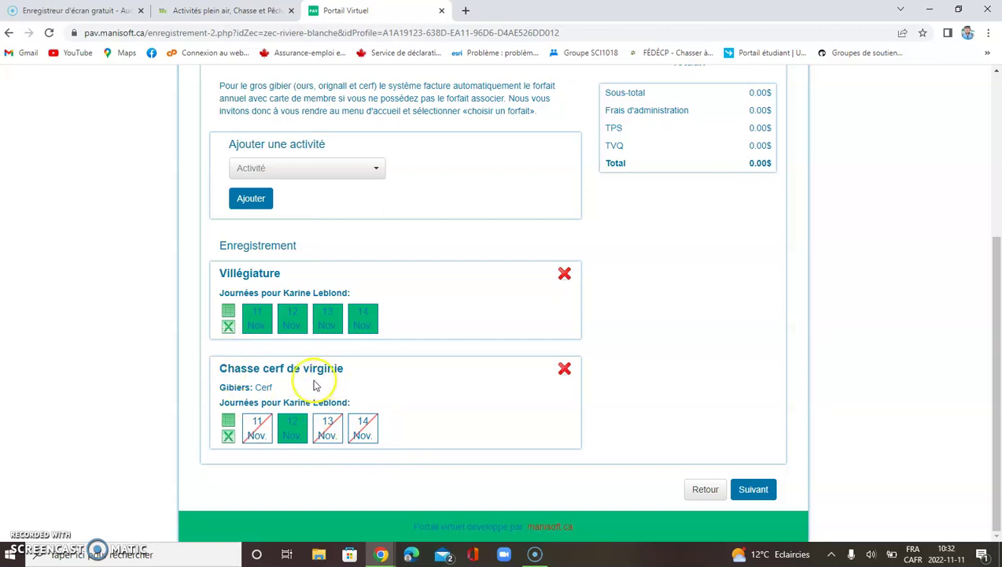
click(293, 428)
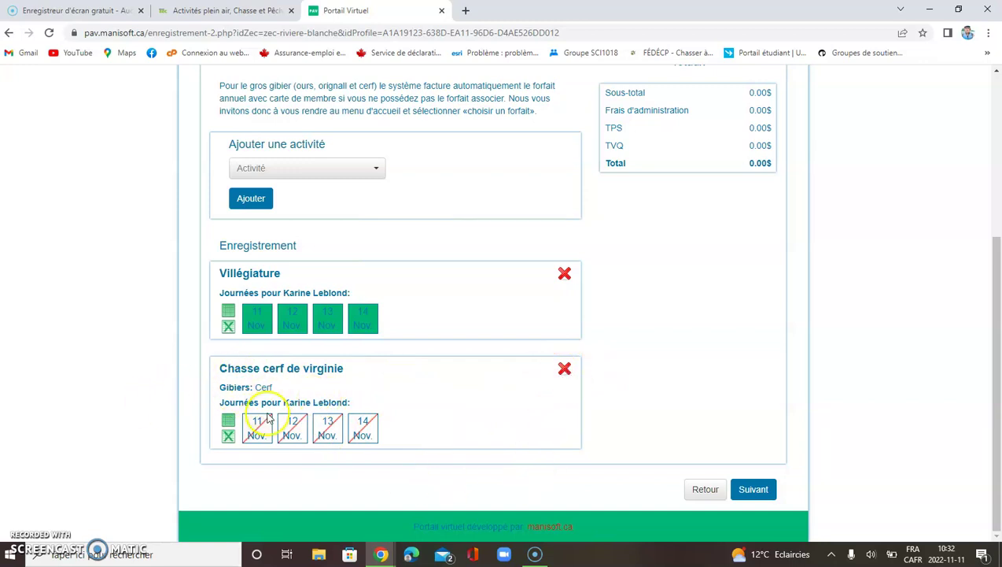
click(564, 370)
click(570, 175)
- Submit the registration with only the Villégiature activity and confirm the summary of billed activities
click(753, 492)
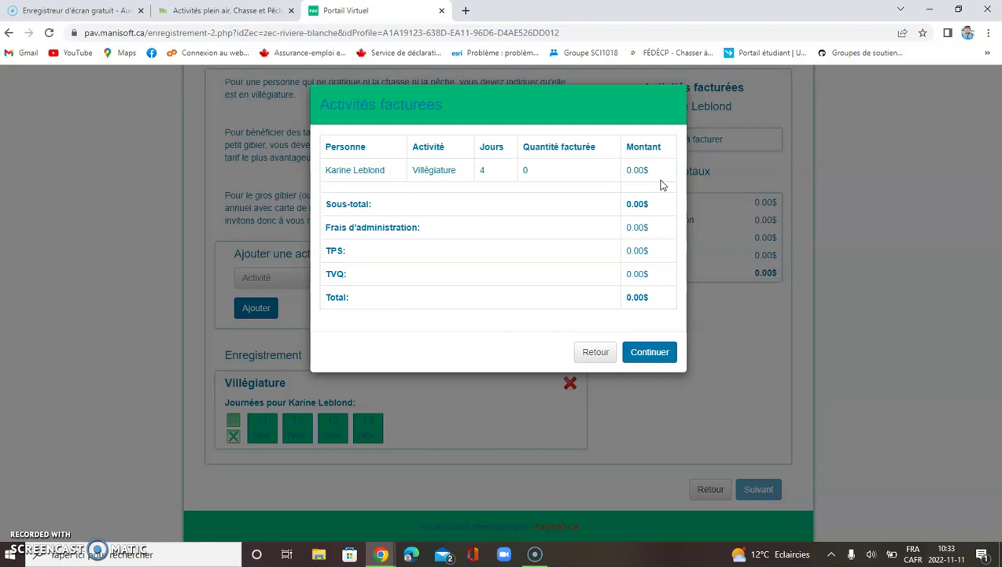
click(649, 351)
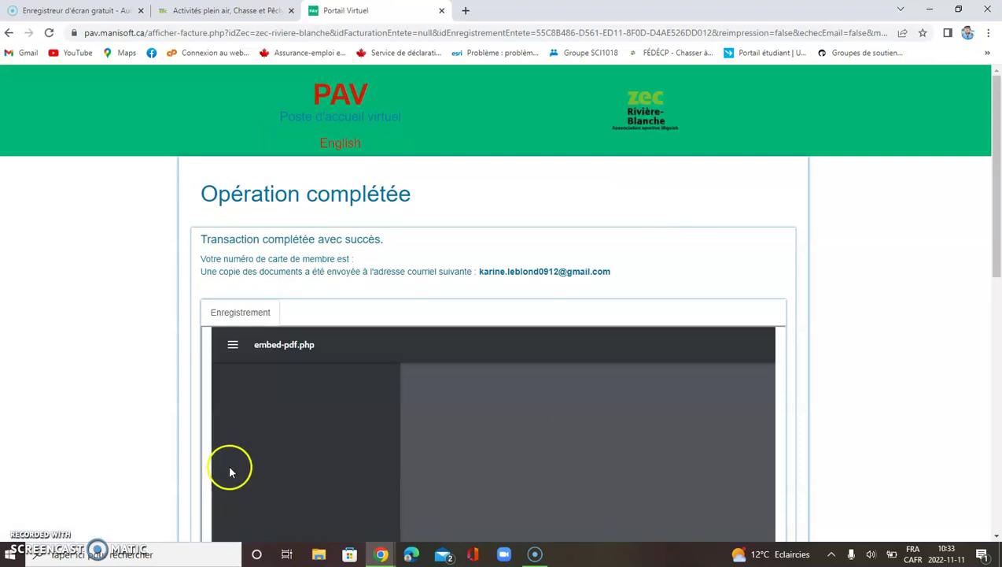
- Examine the registration sheet, including the stay information, Villégiature dates, closed lakes and the notice about closing the registration
scroll(230, 471, down, 3)
click(228, 470)
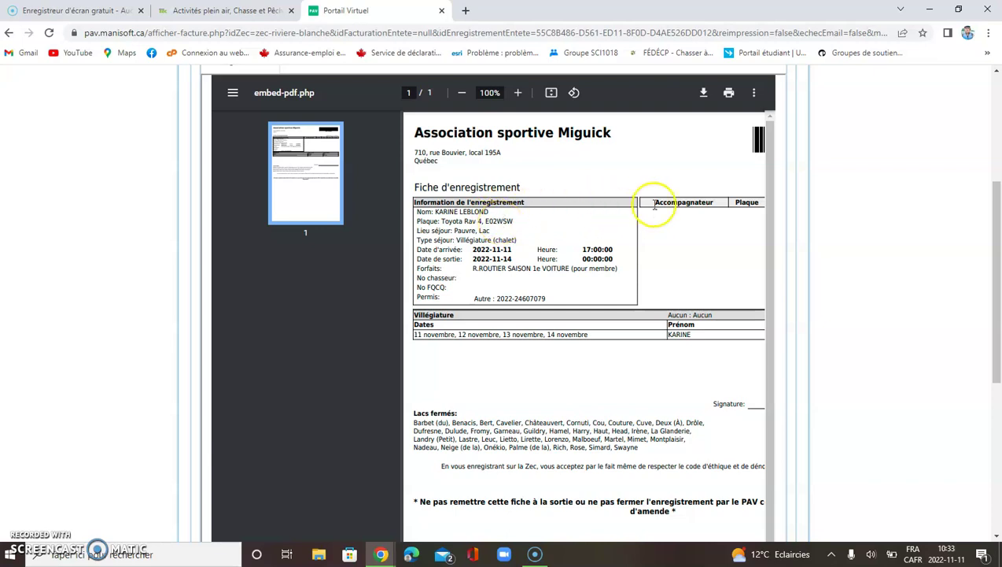
scroll(665, 240, down, 1)
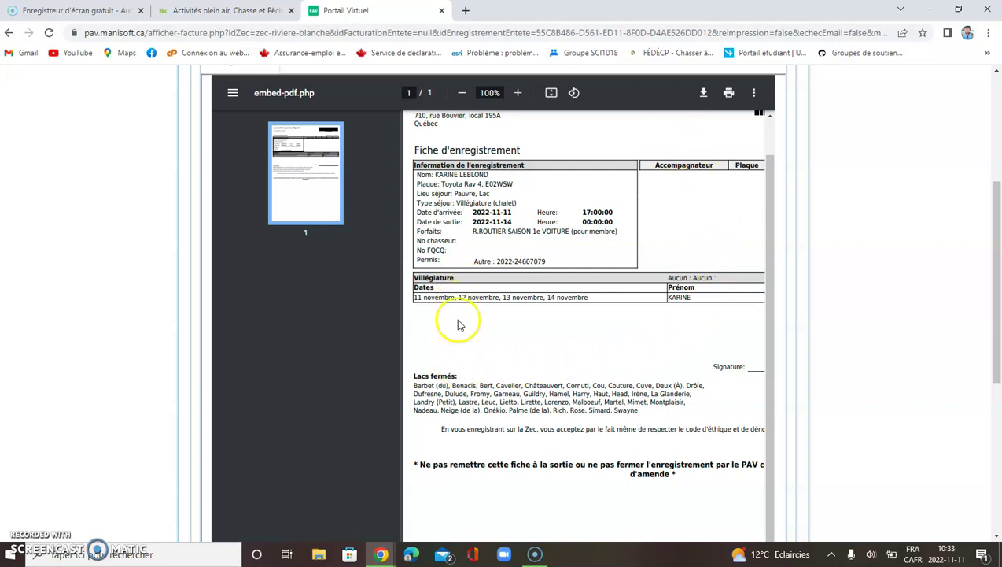
click(432, 292)
click(517, 295)
click(573, 296)
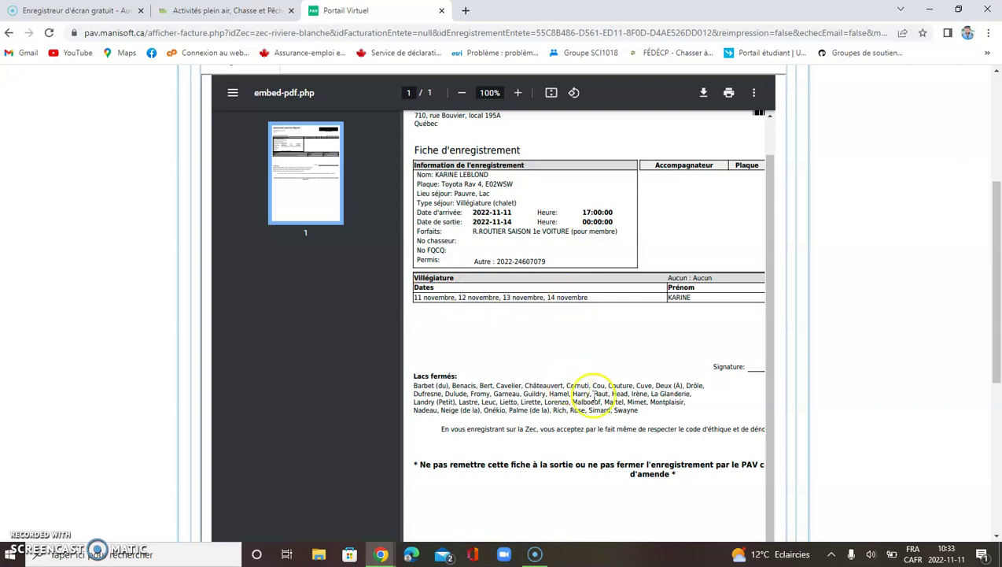
scroll(591, 395, down, 5)
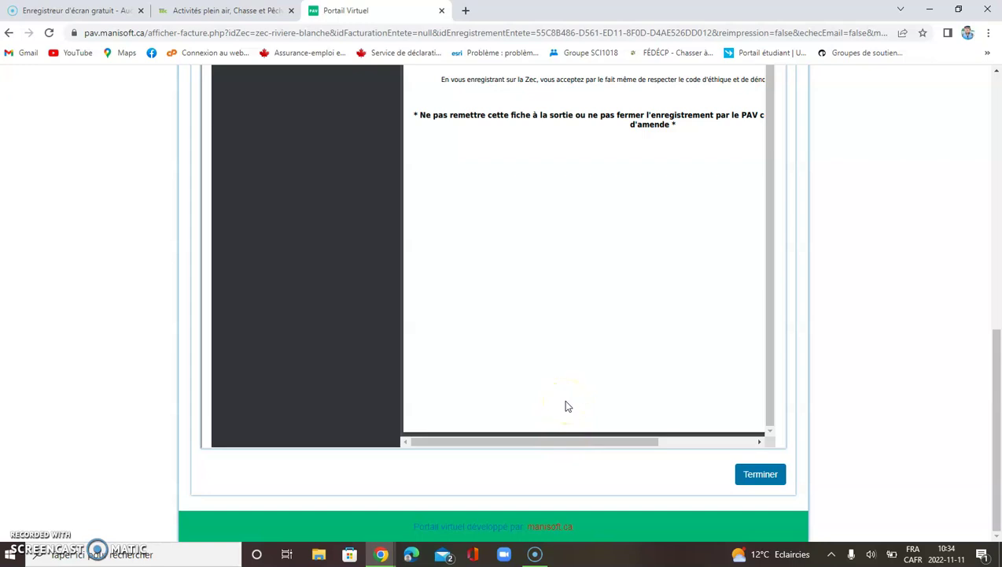
click(558, 424)
scroll(558, 425, up, 1)
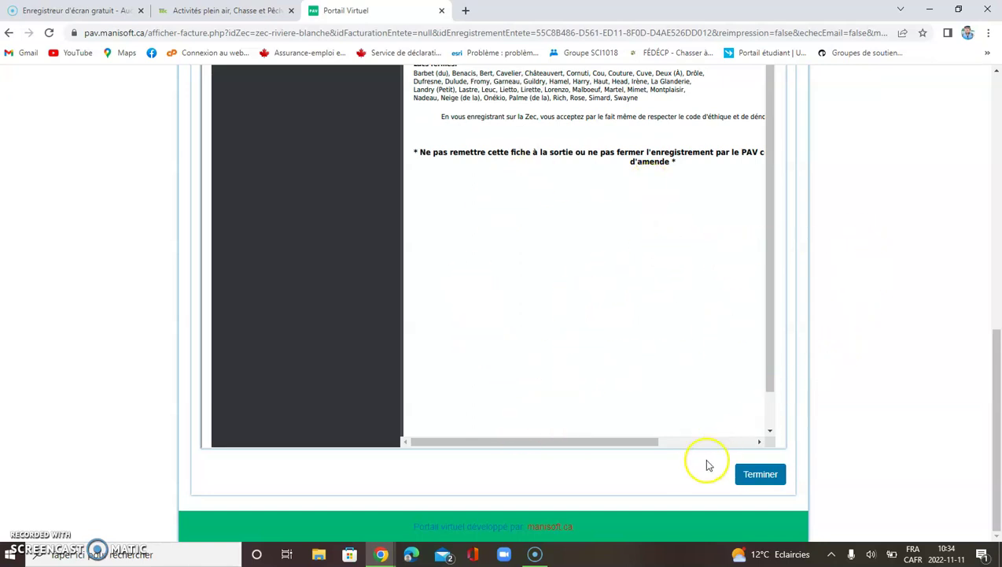
scroll(700, 471, up, 3)
scroll(700, 473, up, 2)
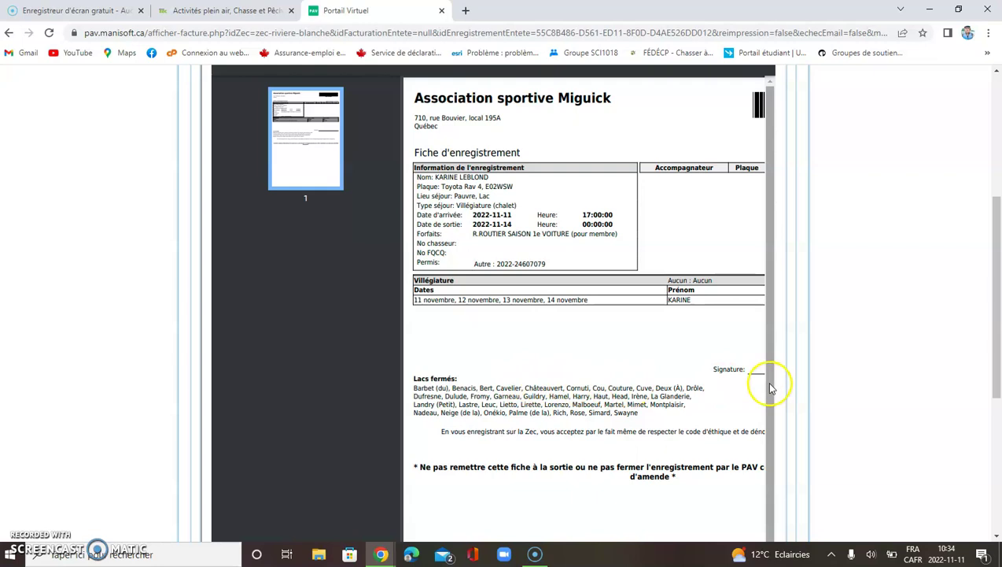
scroll(767, 385, down, 1)
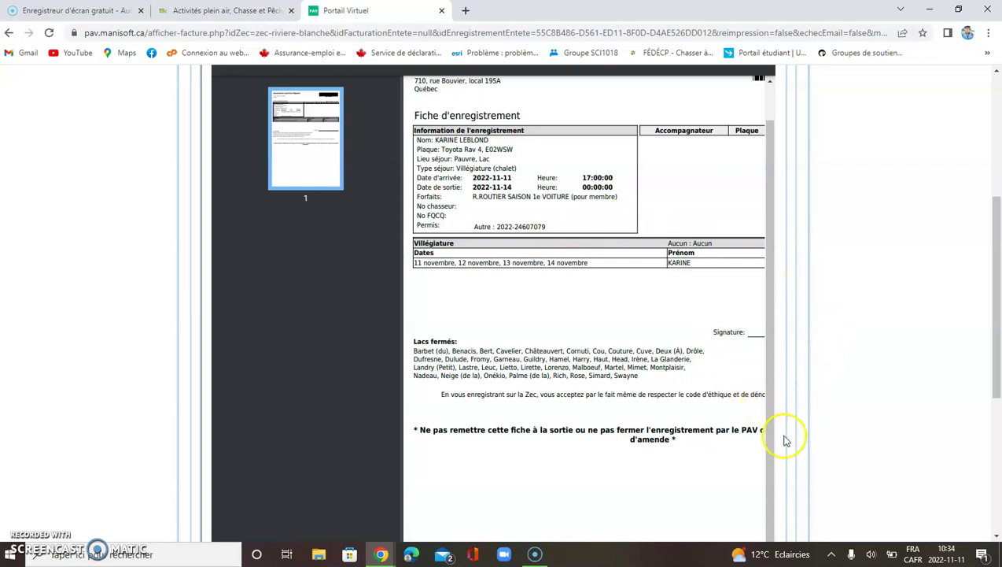
scroll(756, 461, up, 1)
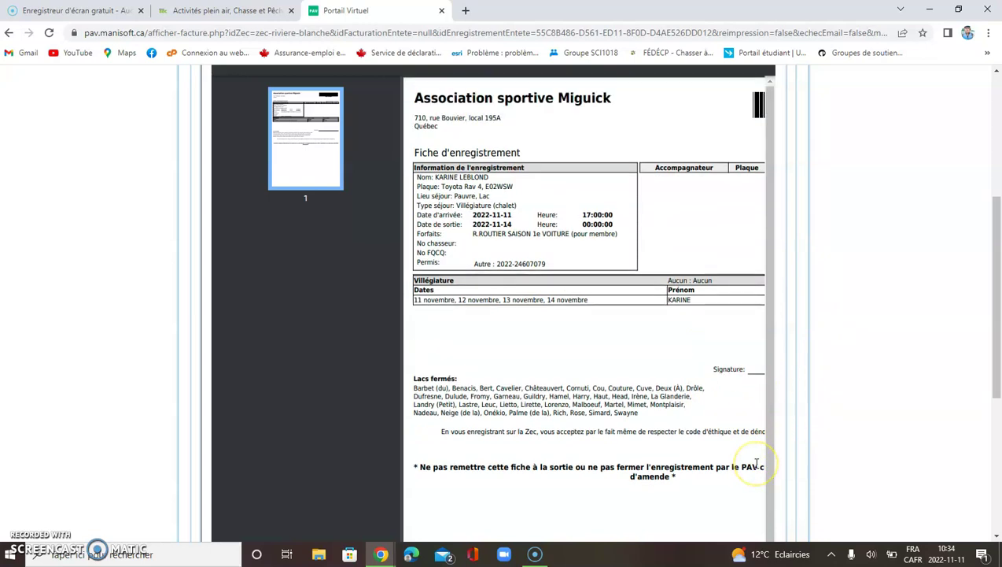